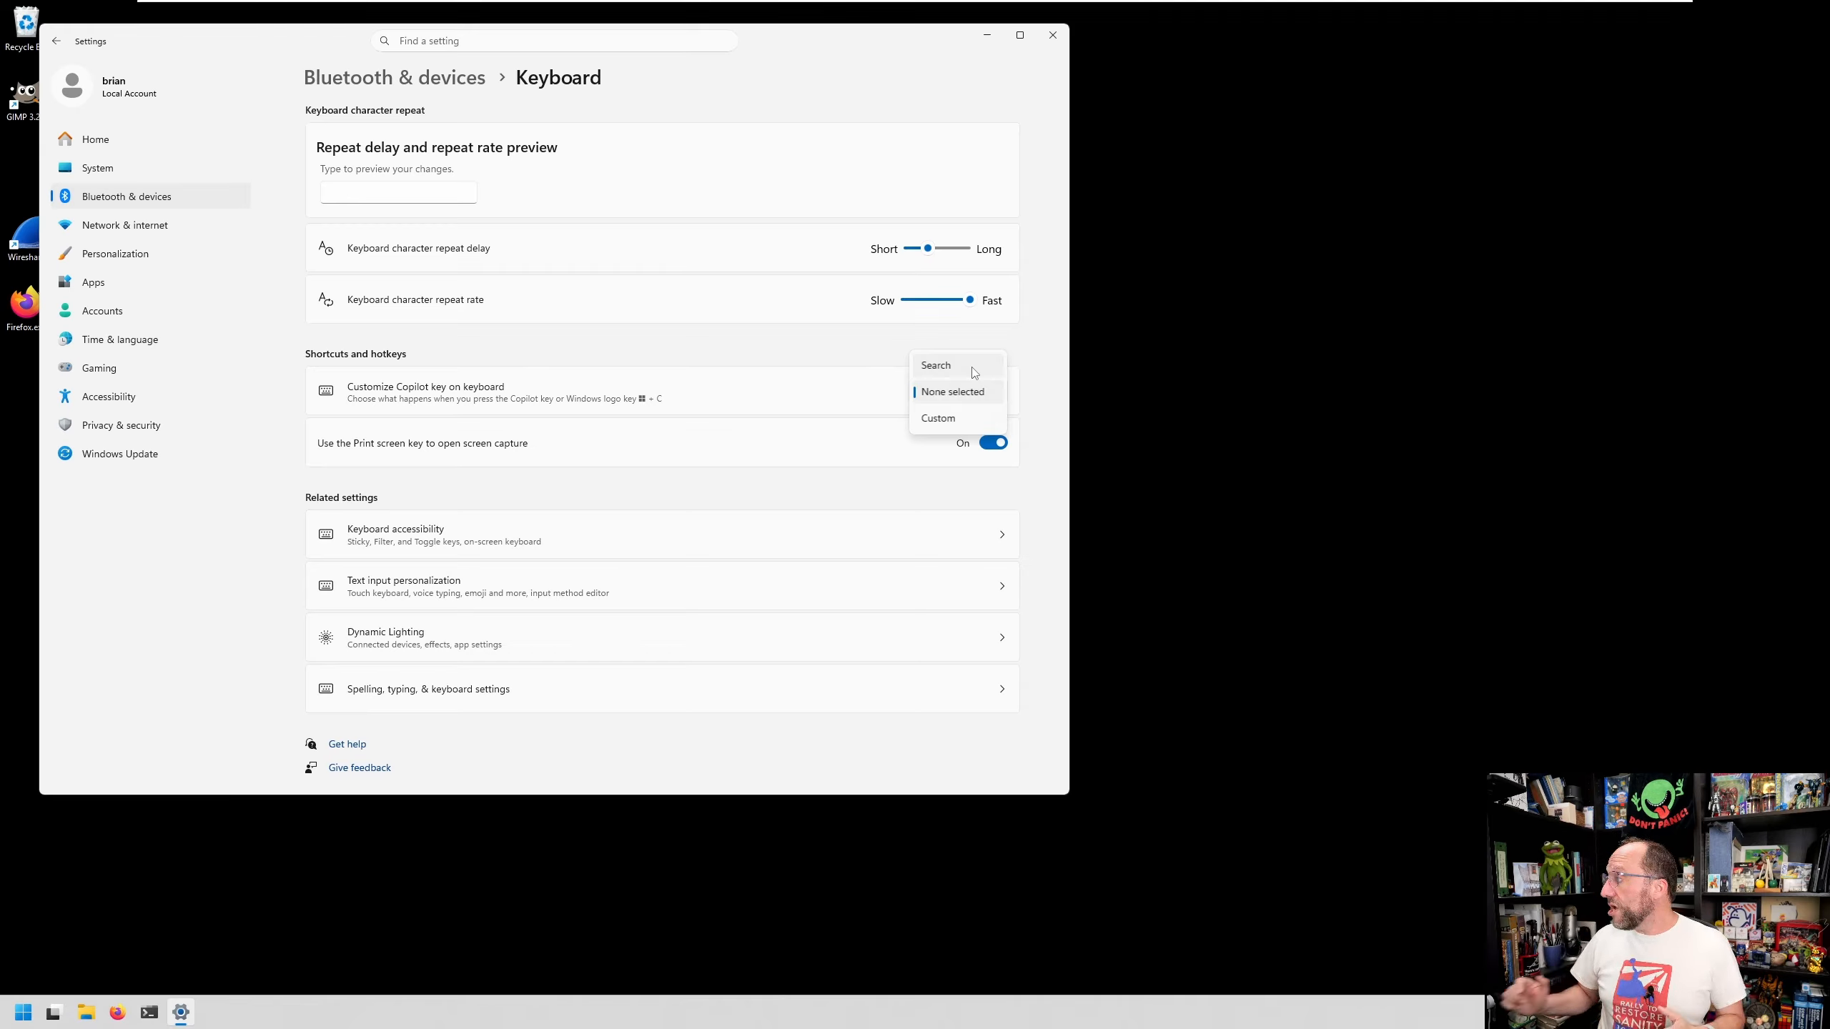
# - Set the Copilot key customization to Search
pyautogui.click(975, 366)
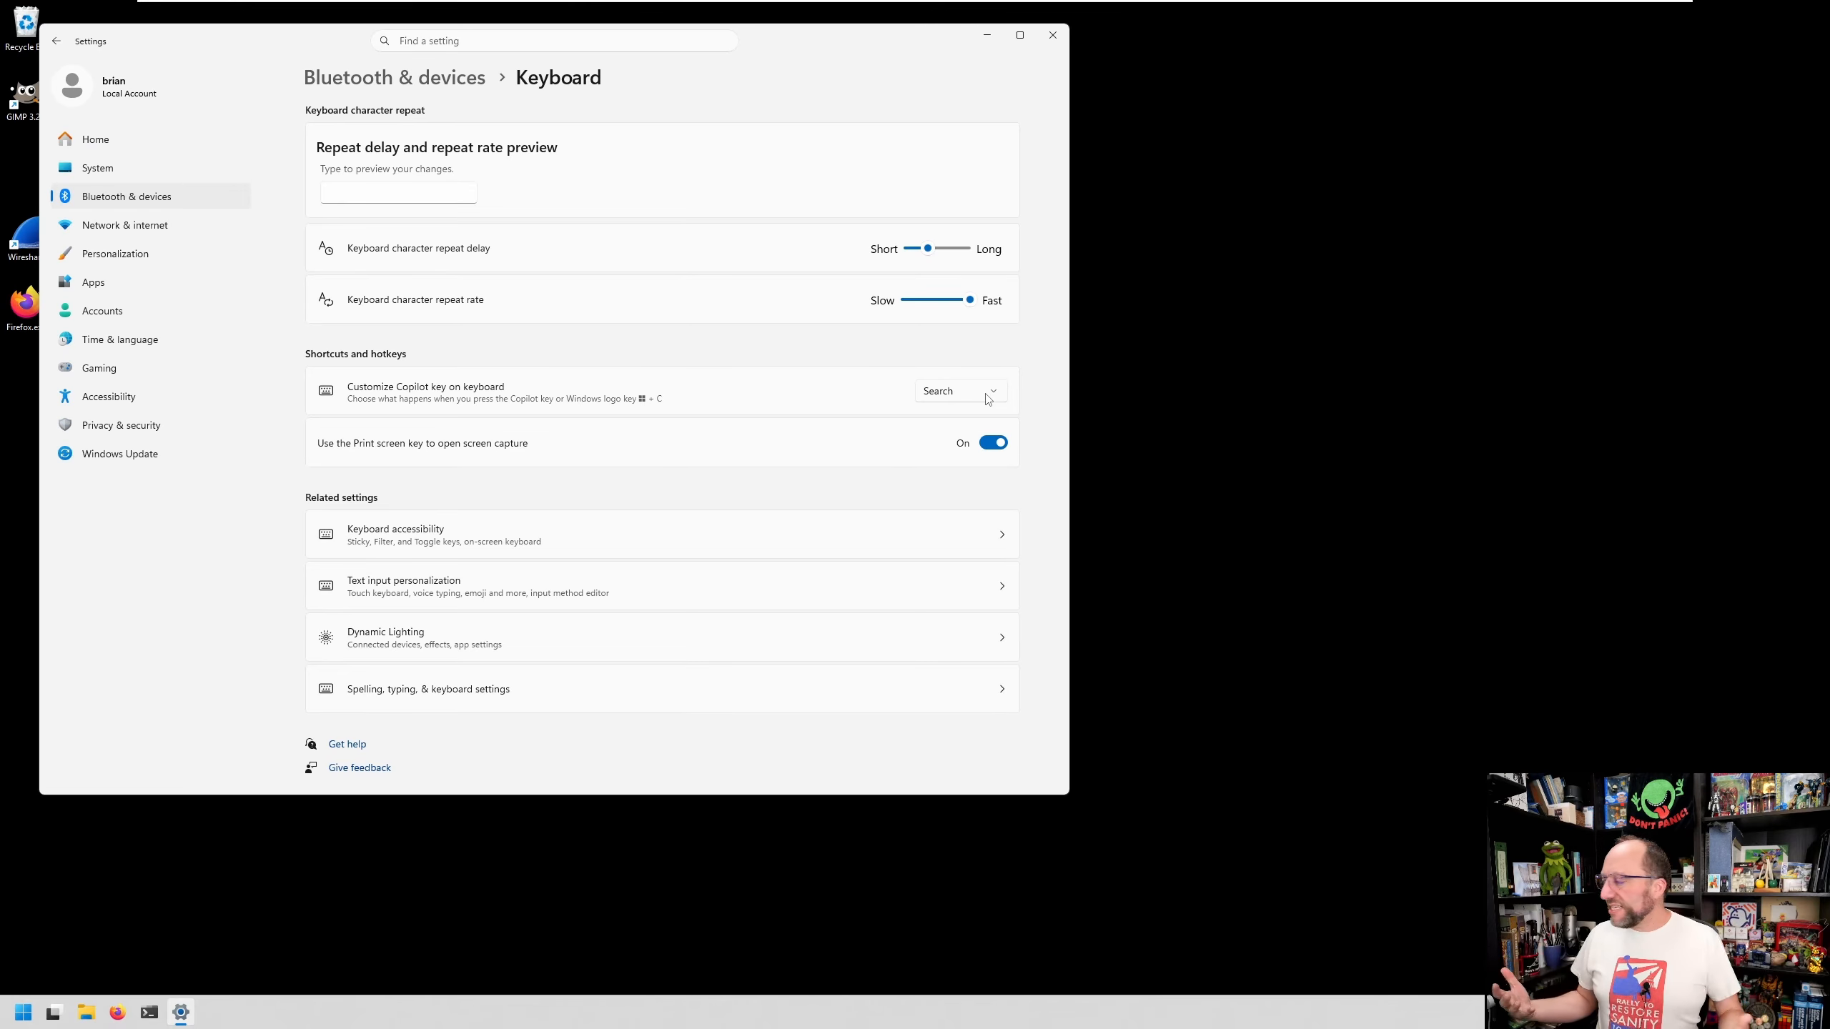
pyautogui.click(1029, 406)
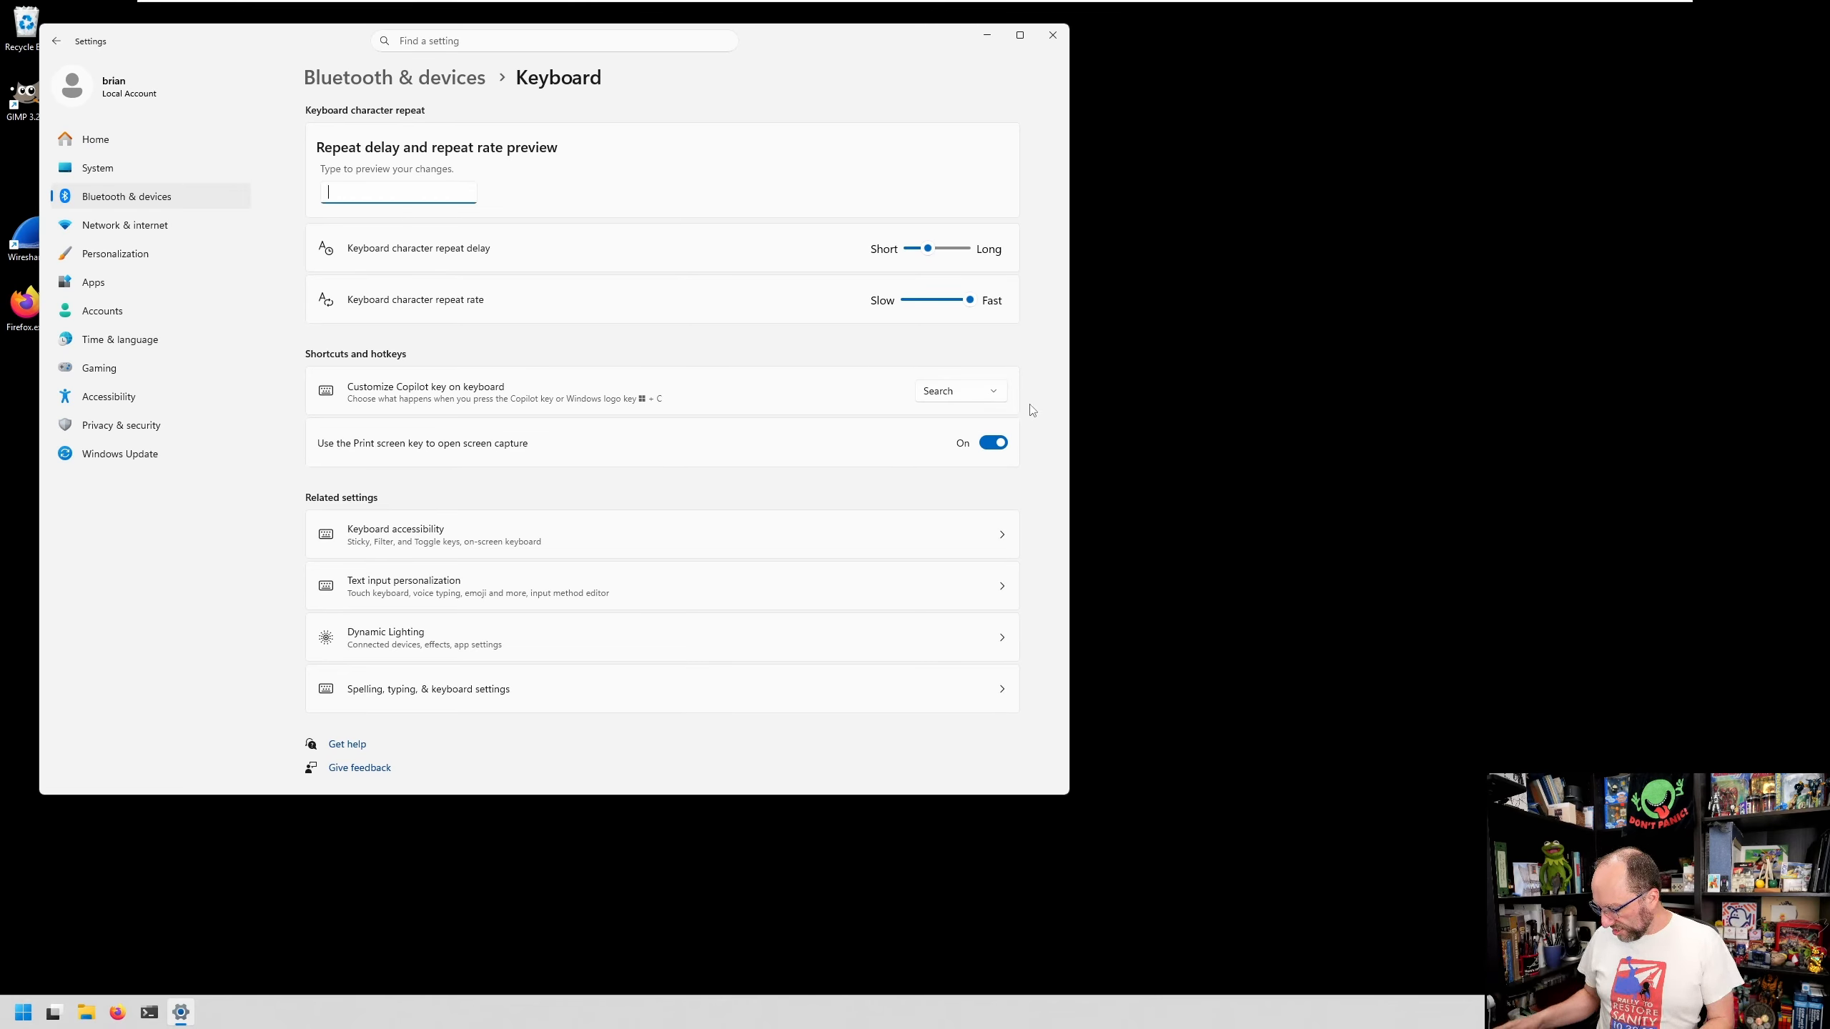
# - Test the Win+C shortcut and the Windows key, opening and closing search and the Start menu
pyautogui.press('super+c')
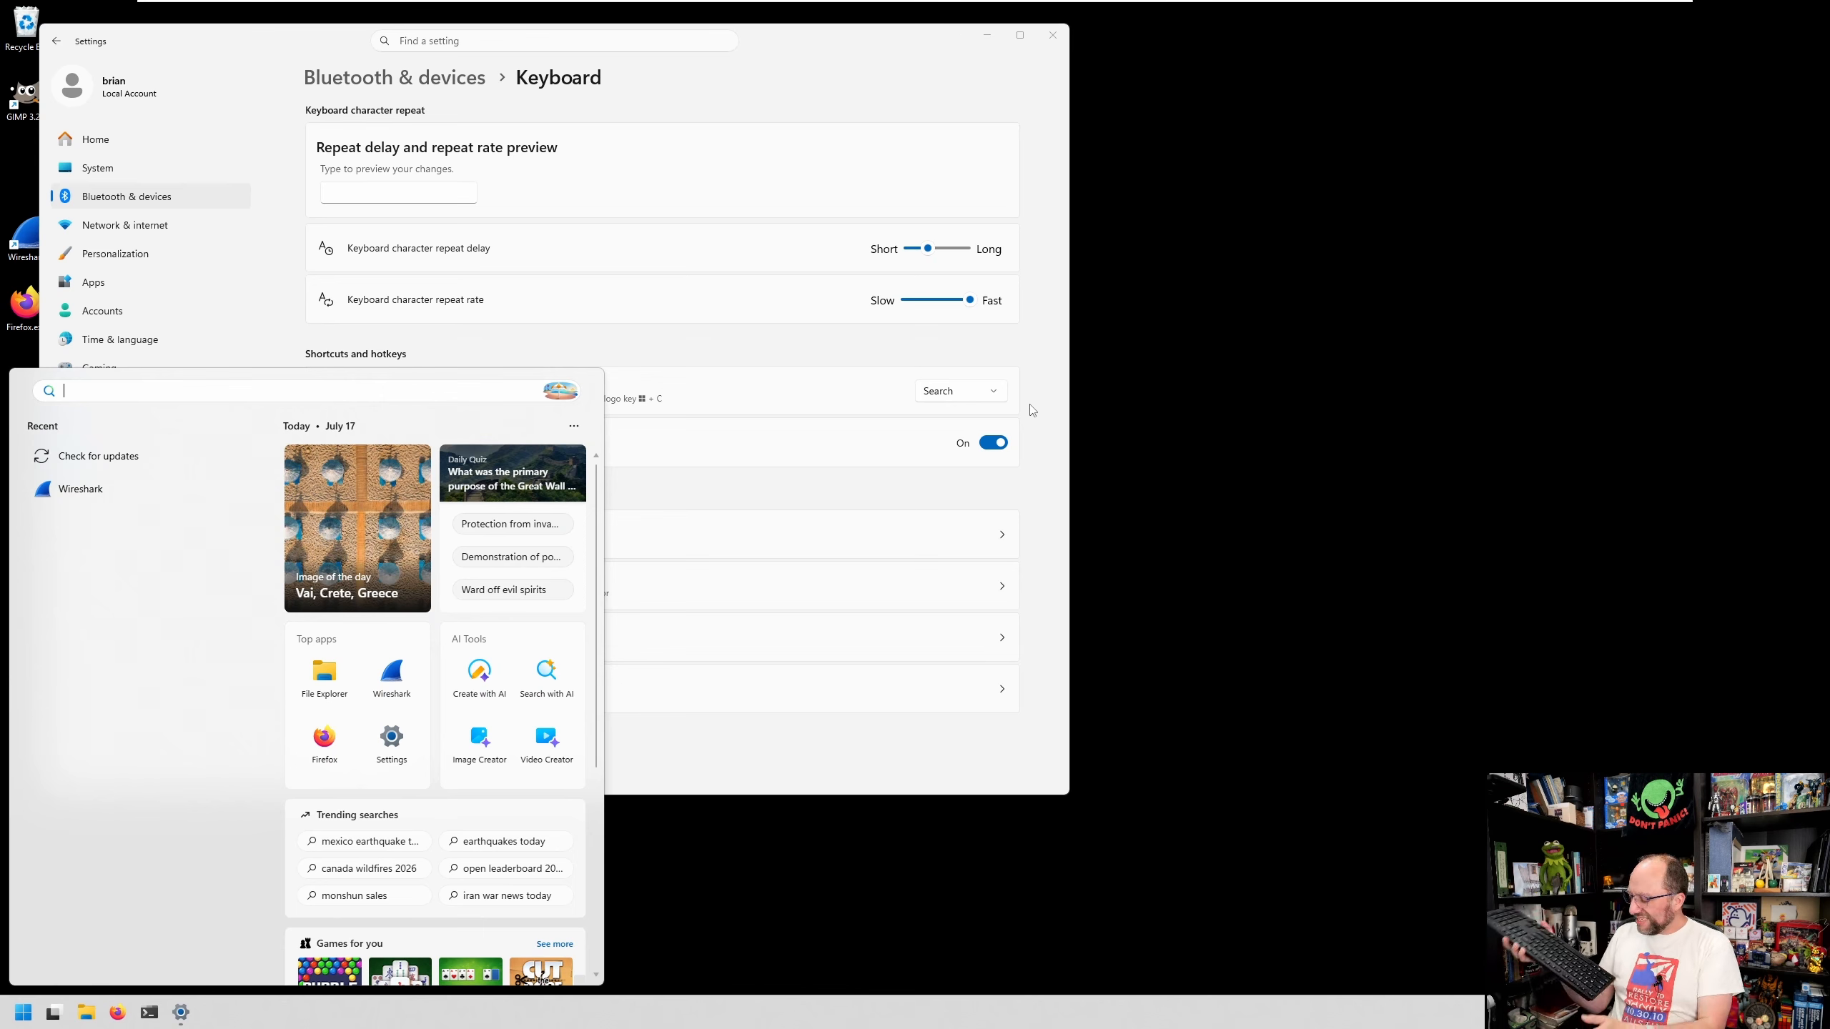
pyautogui.press('super+c')
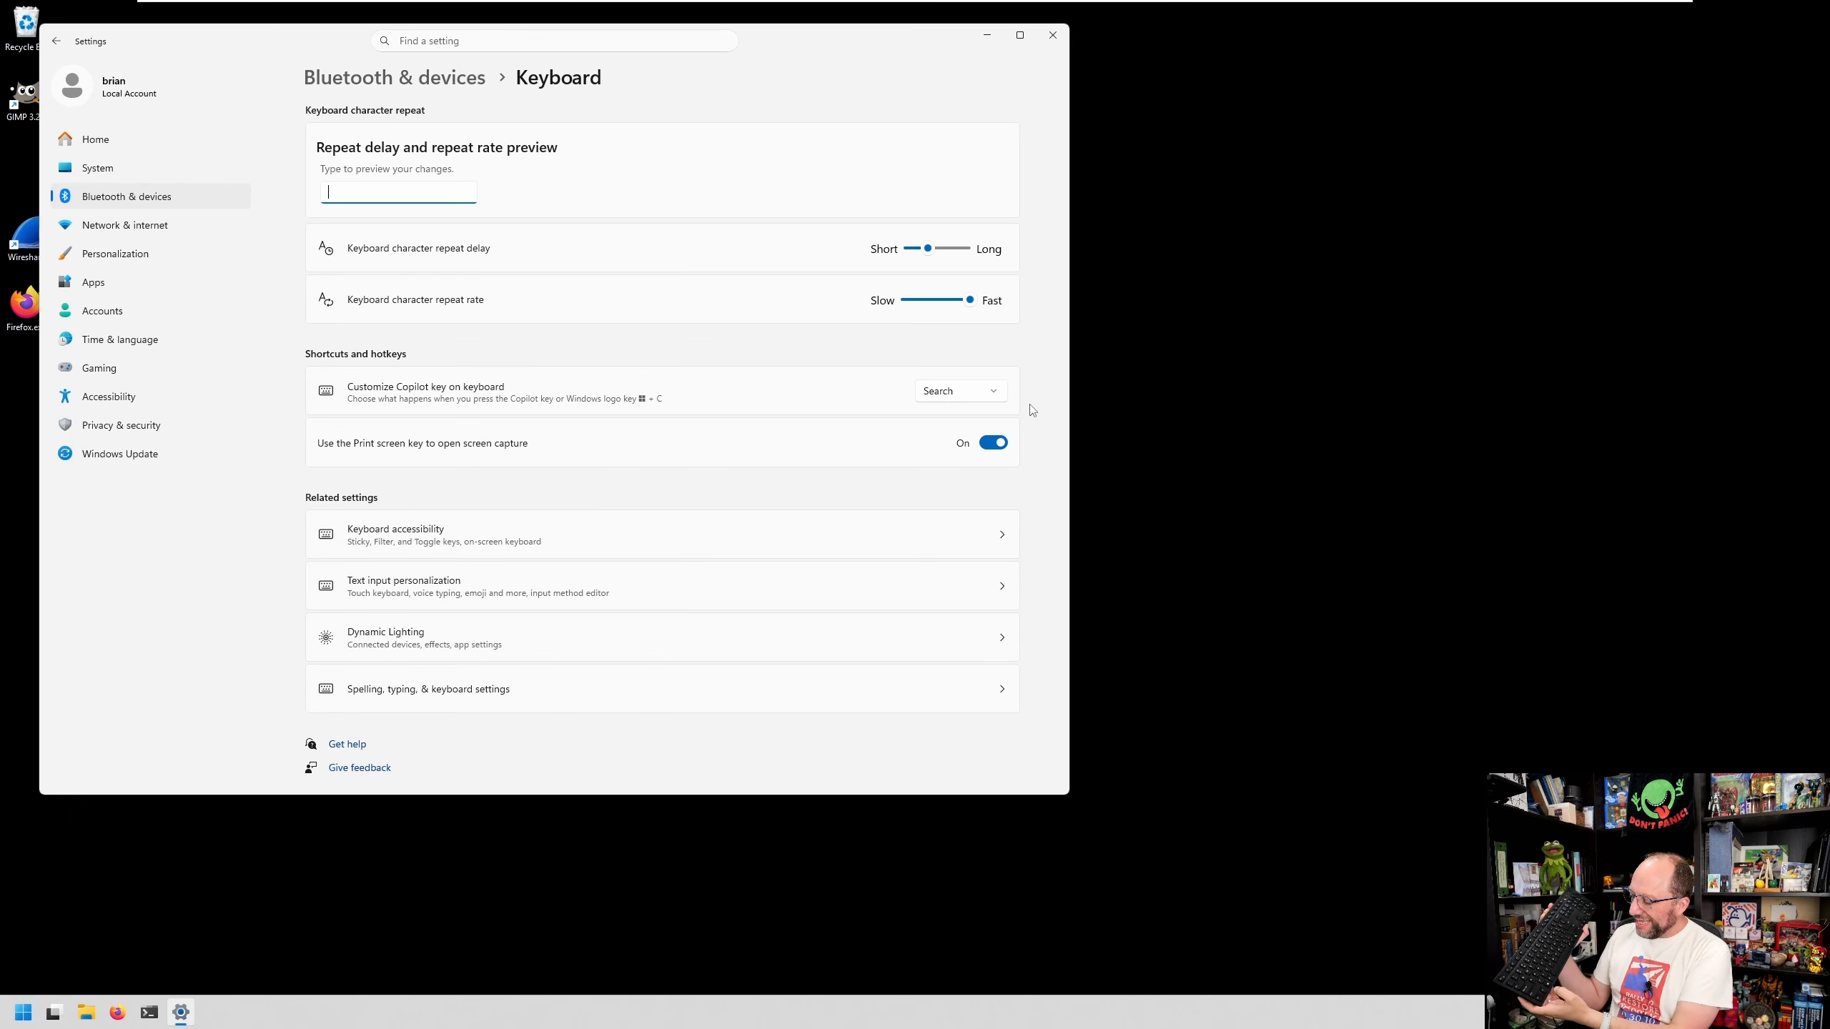
pyautogui.press('super')
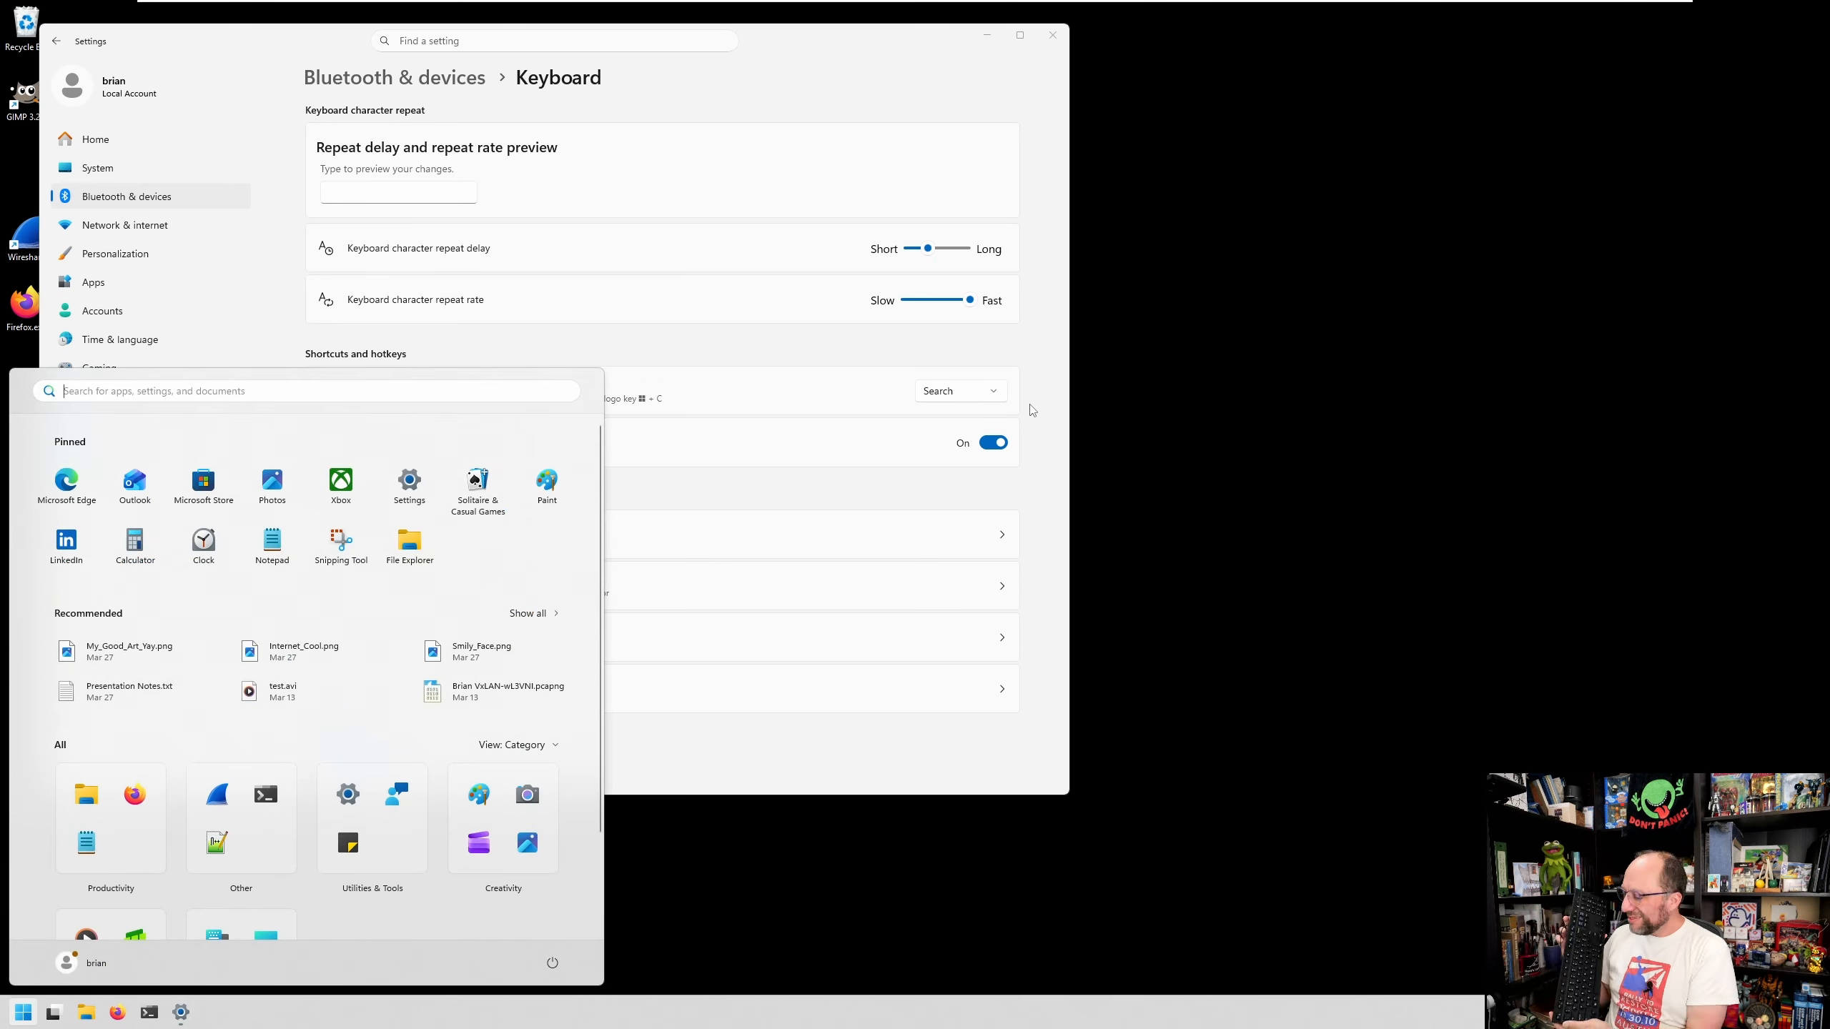
pyautogui.press('super+c')
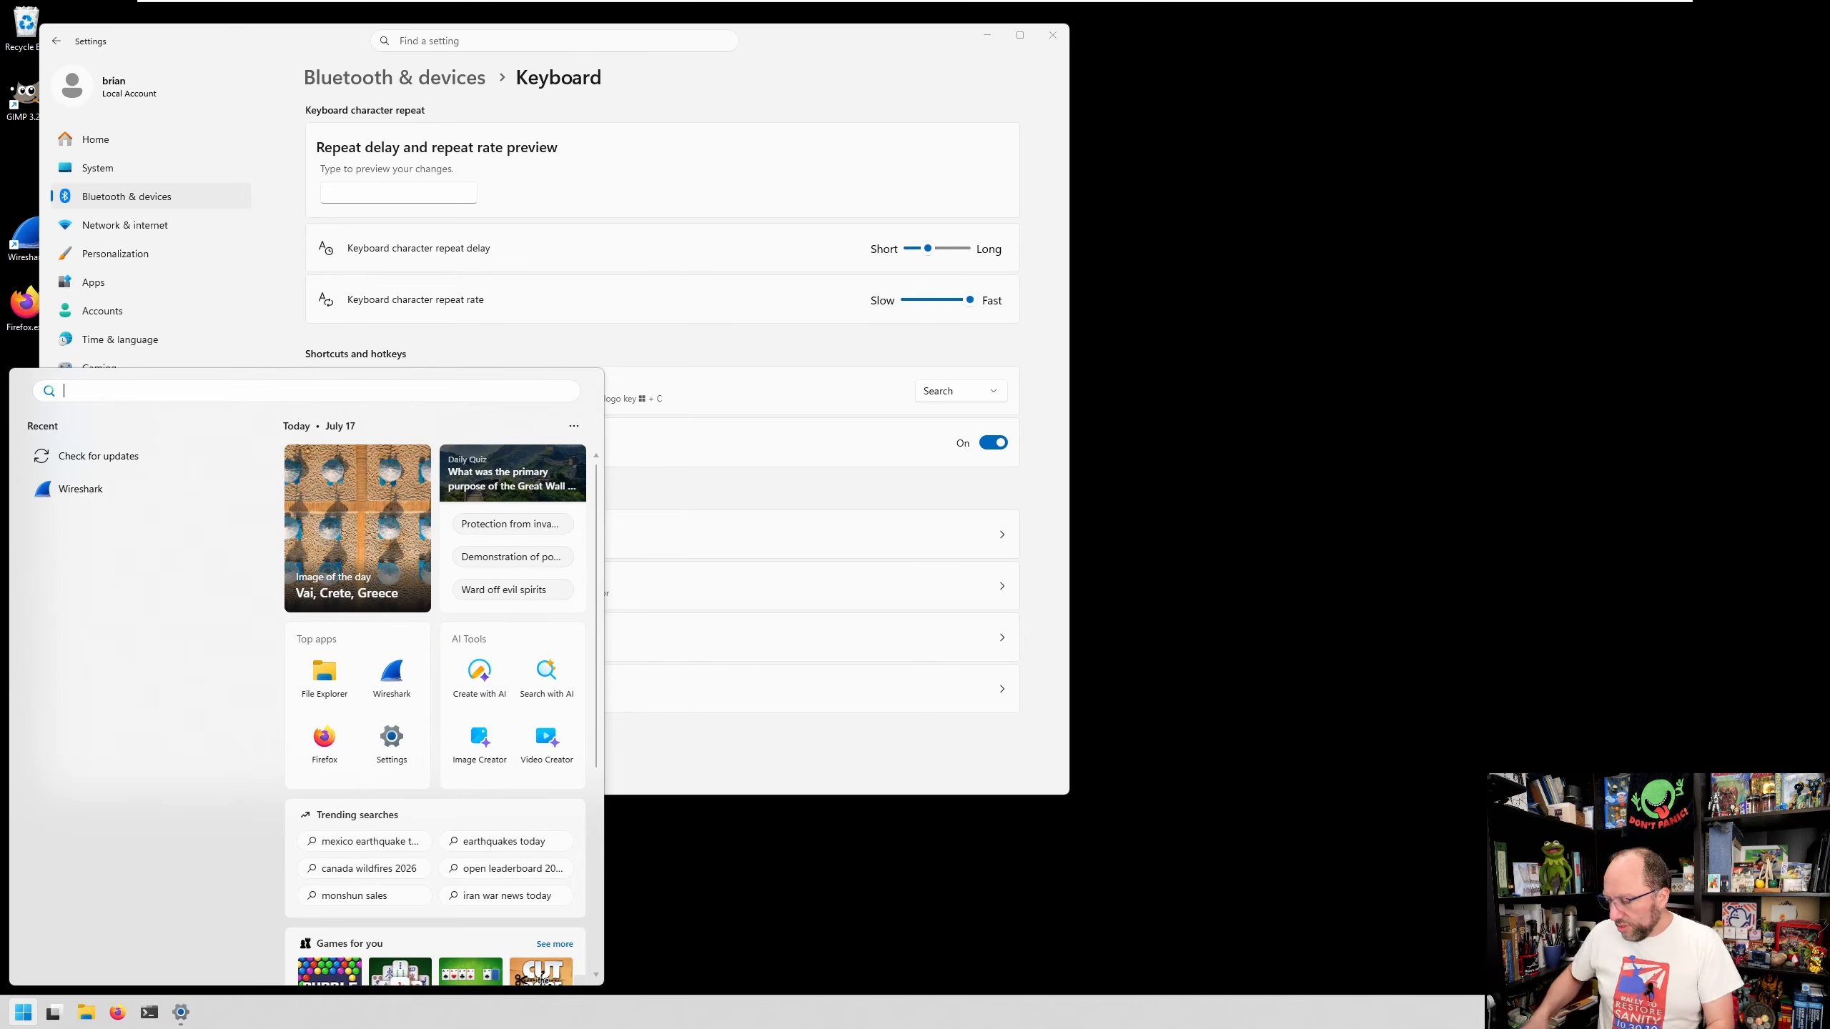
pyautogui.press('Escape')
pyautogui.press('super')
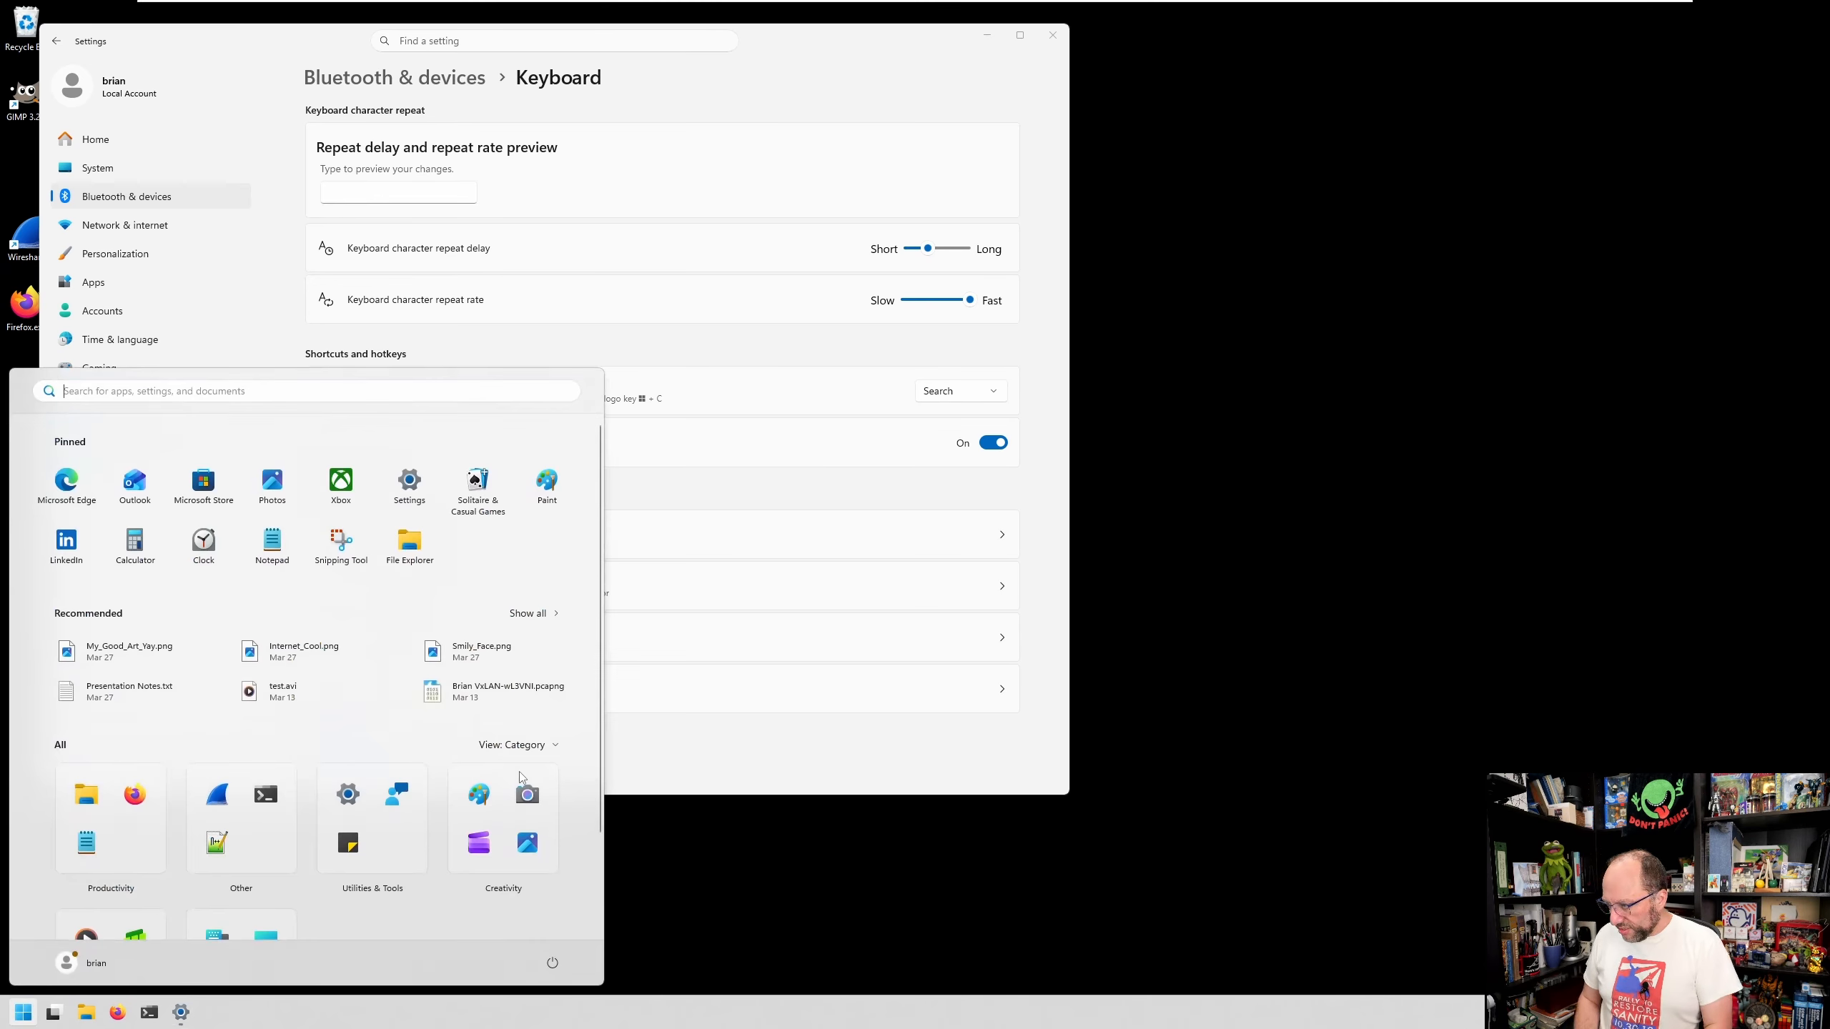
# - Open PowerToys Settings and go to Keyboard Manager under Input & Output
pyautogui.click(987, 35)
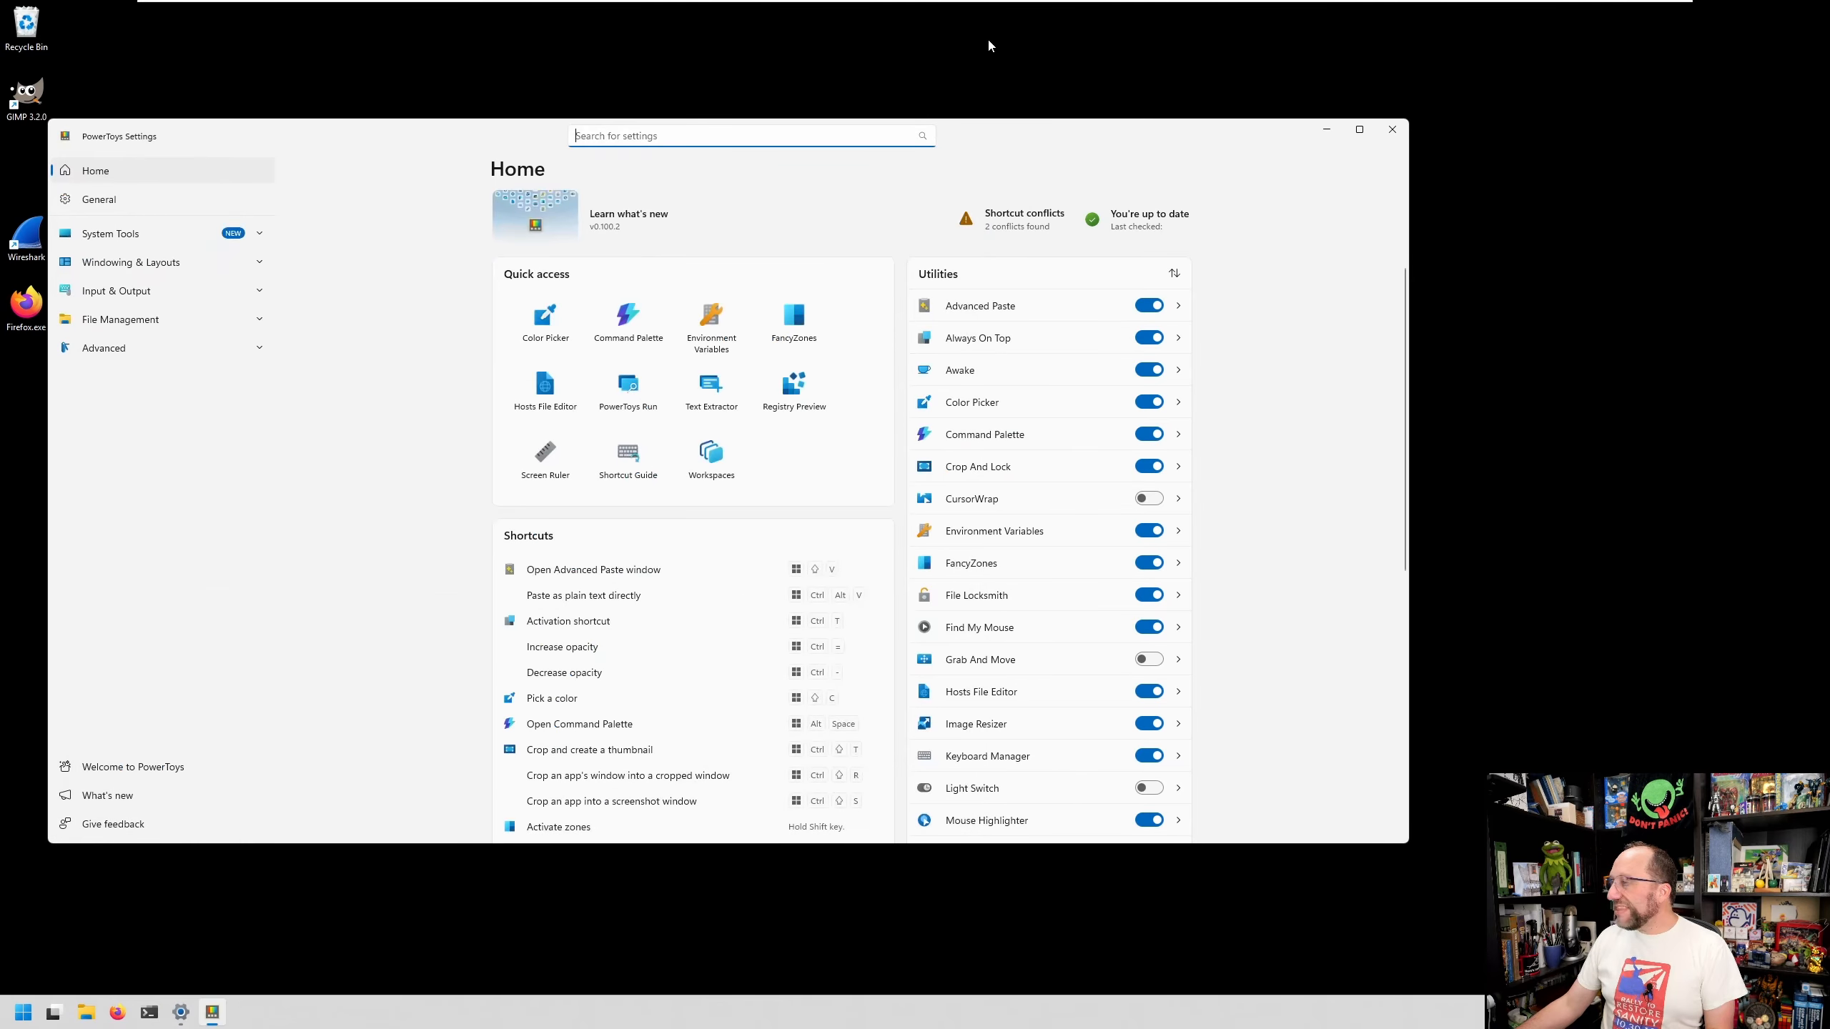
pyautogui.click(1020, 146)
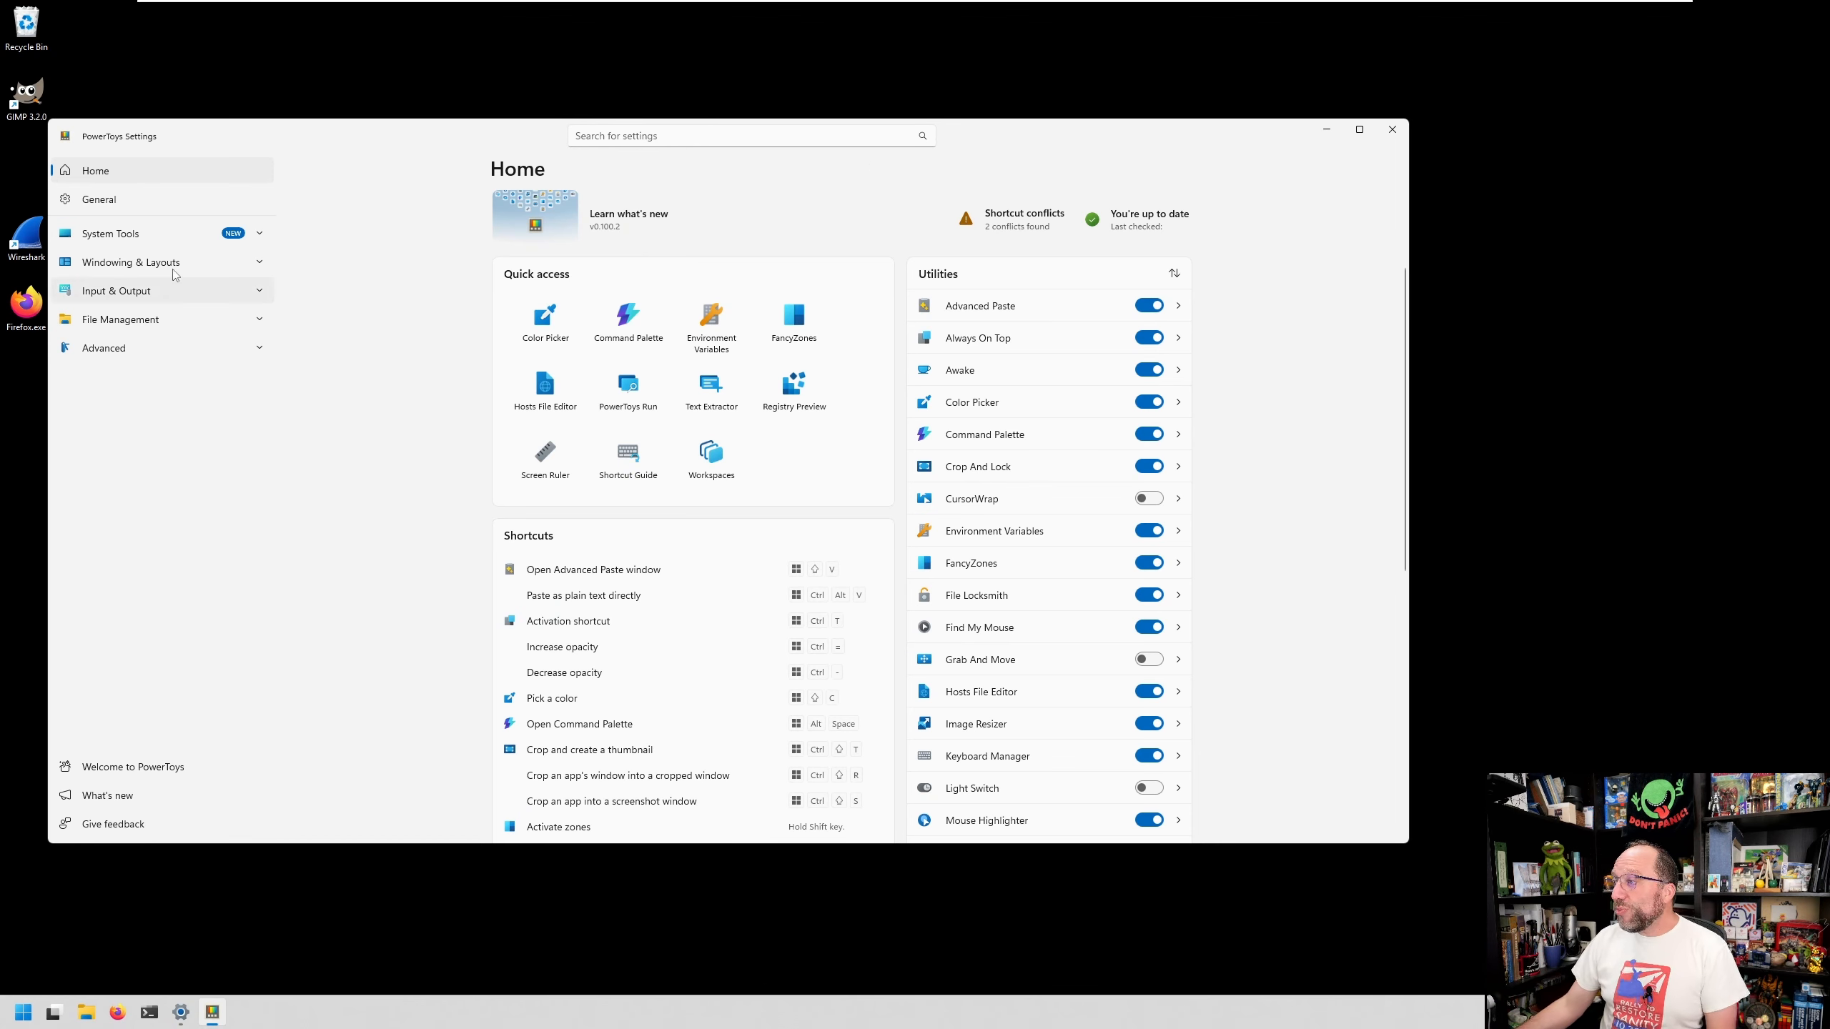
pyautogui.click(257, 293)
pyautogui.click(146, 321)
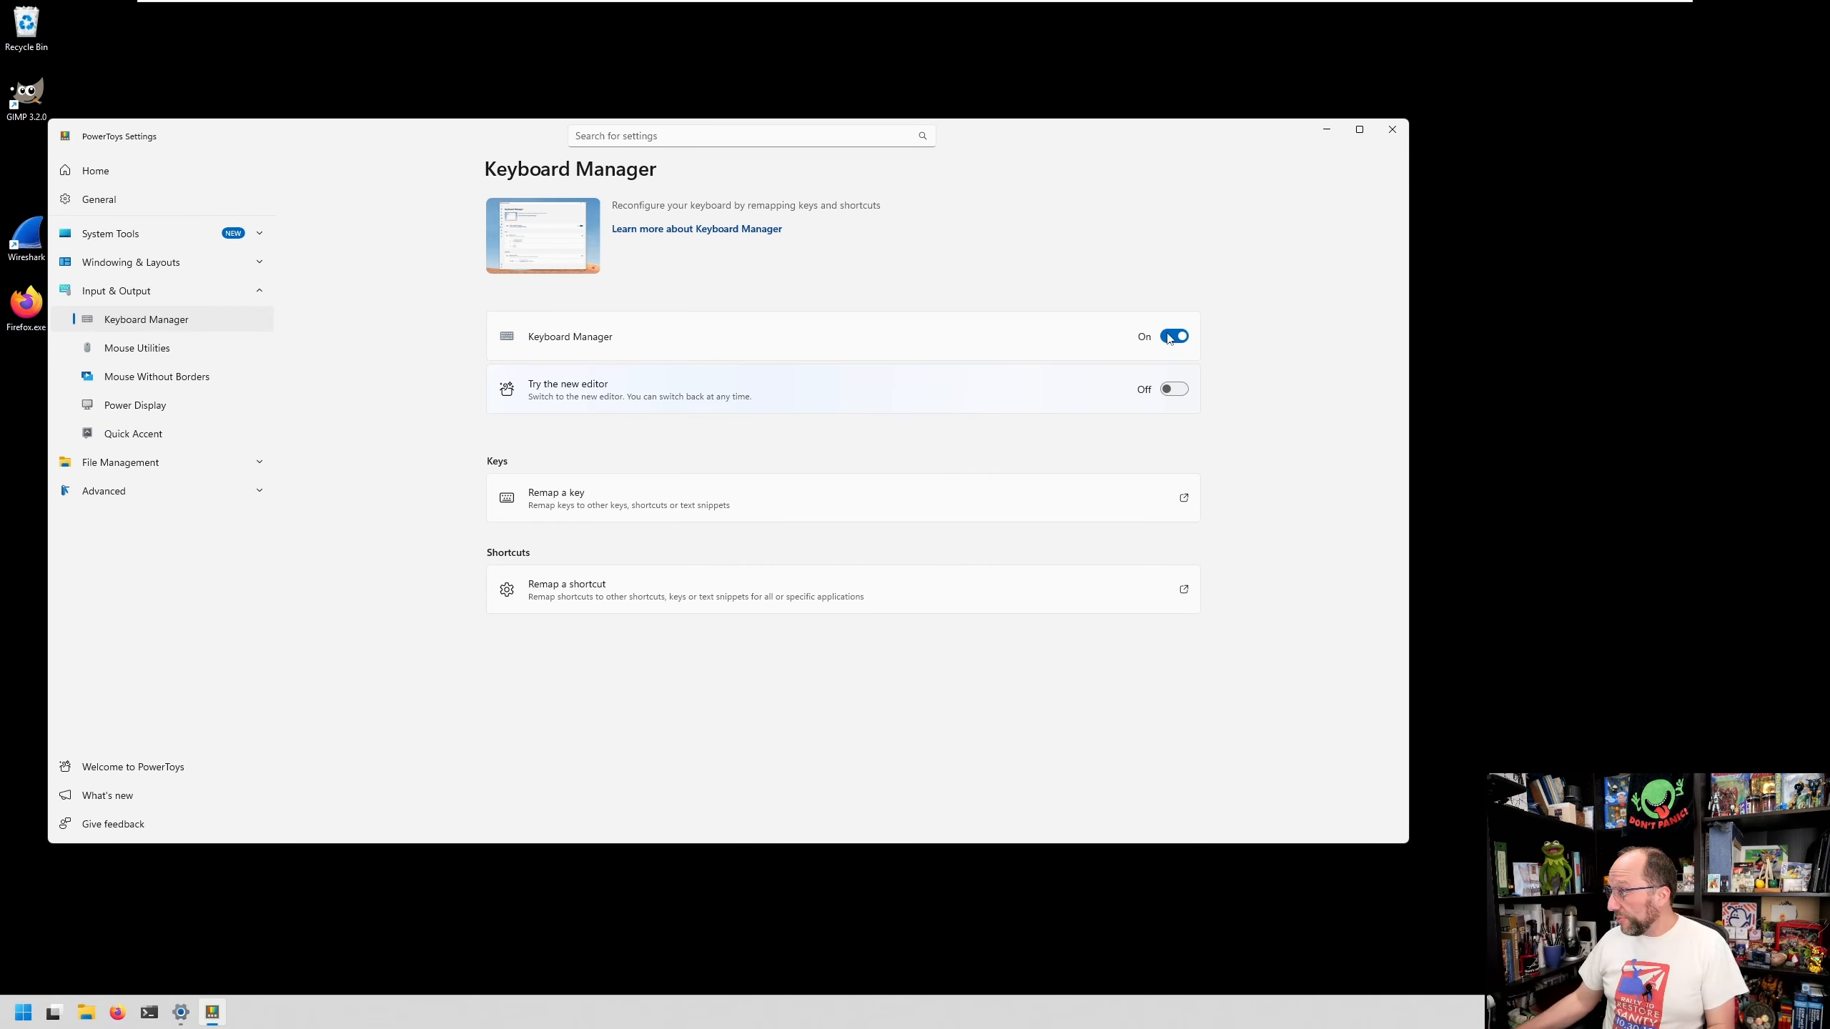
# - Switch Keyboard Manager to the new editor and open the editor
pyautogui.click(1174, 390)
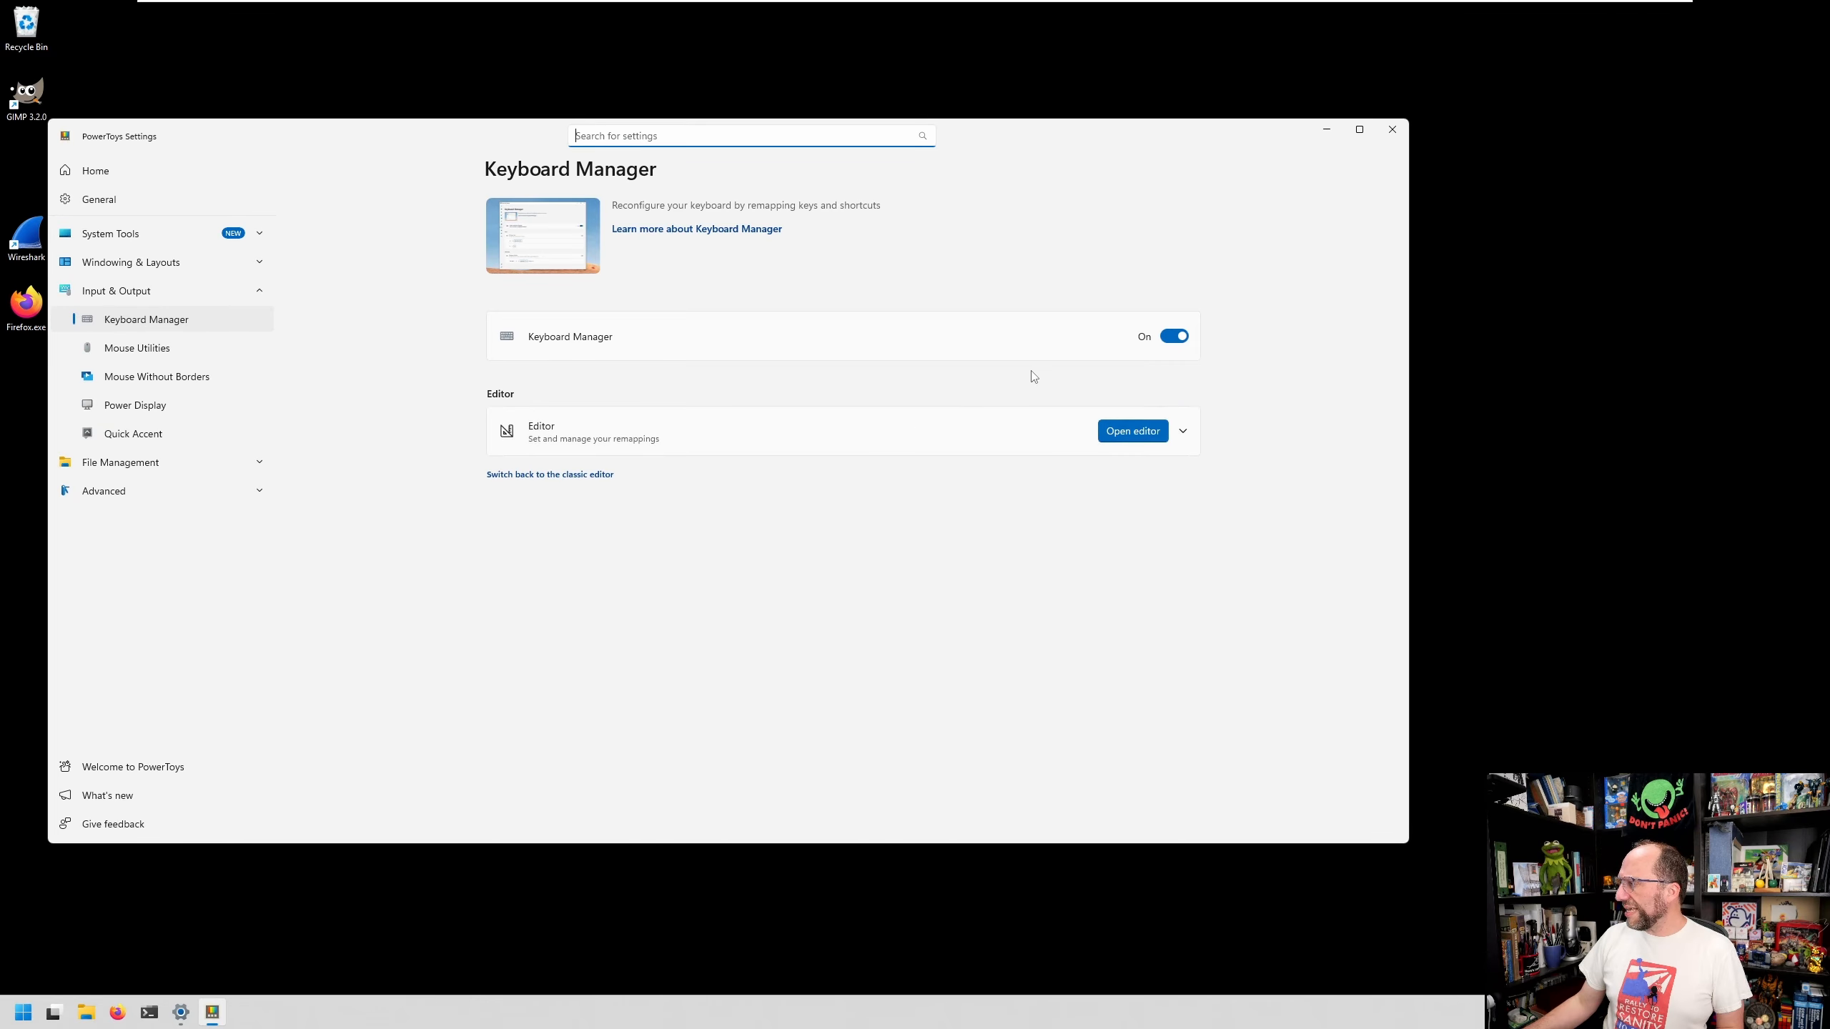
pyautogui.click(1133, 431)
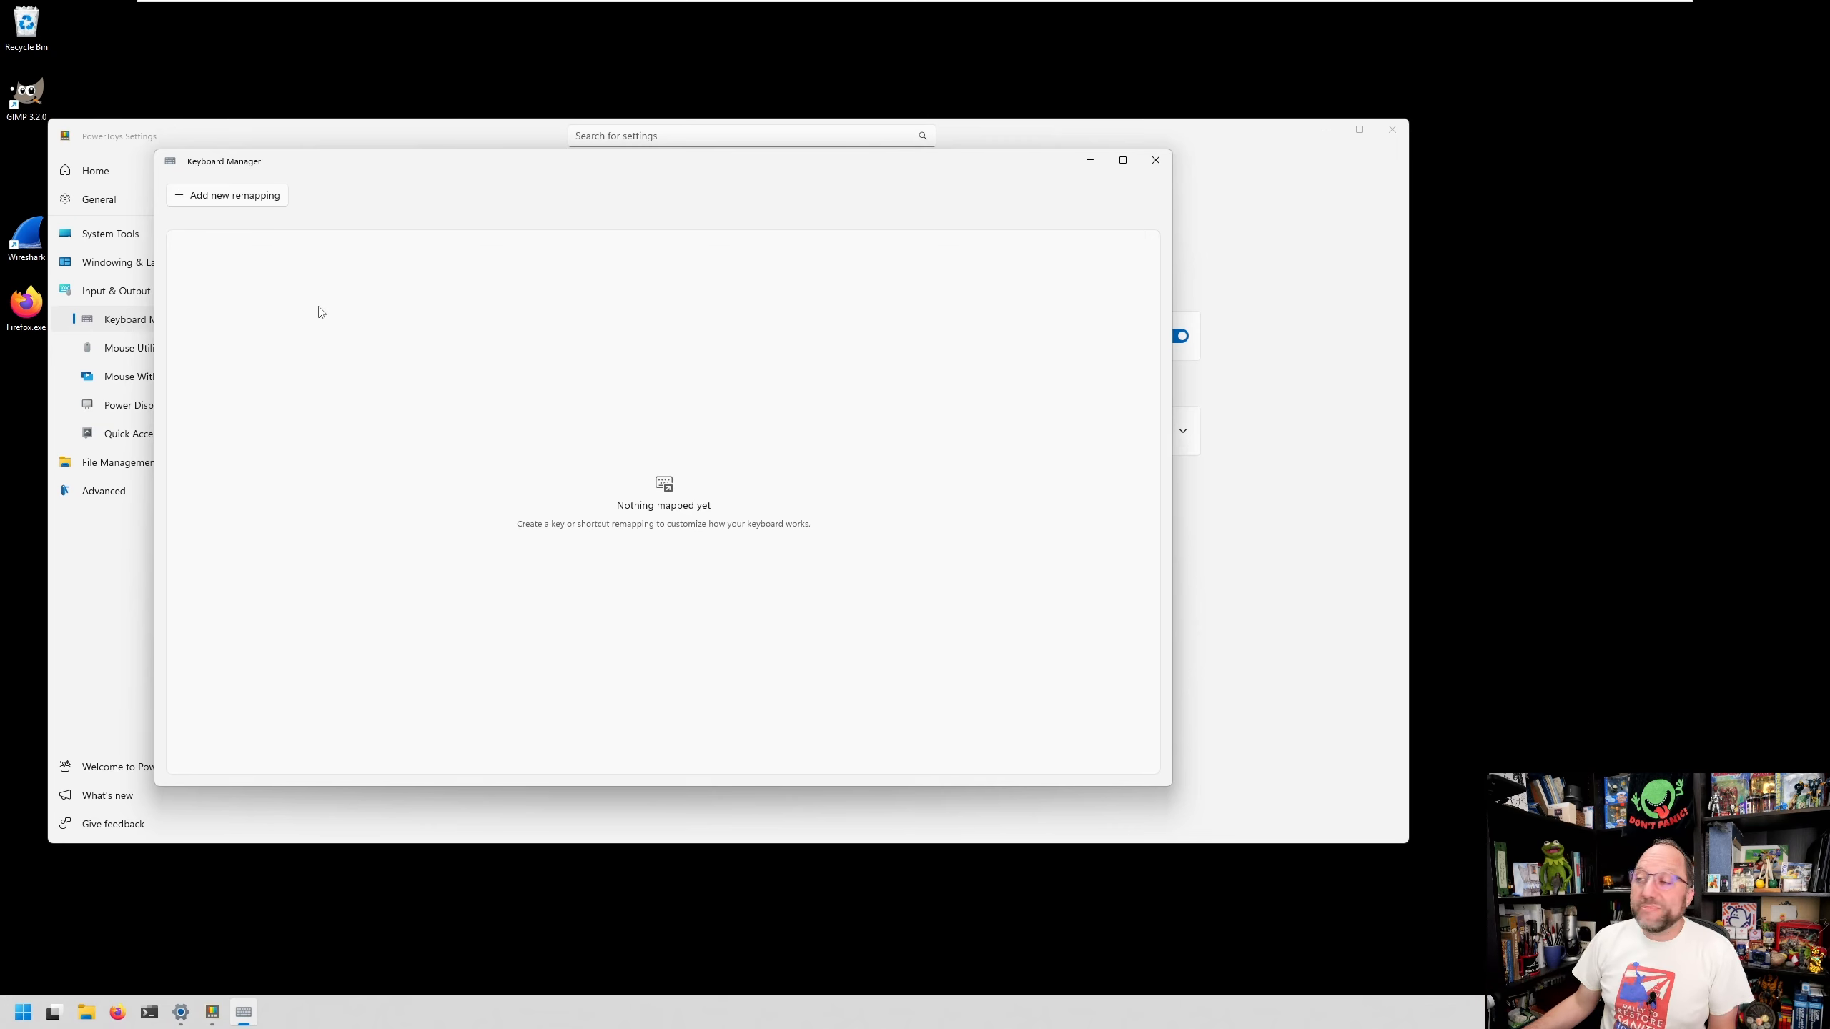
# - Add and save a remapping of Win (Left) + Shift (Left) + F23 to Print Screen
pyautogui.click(235, 195)
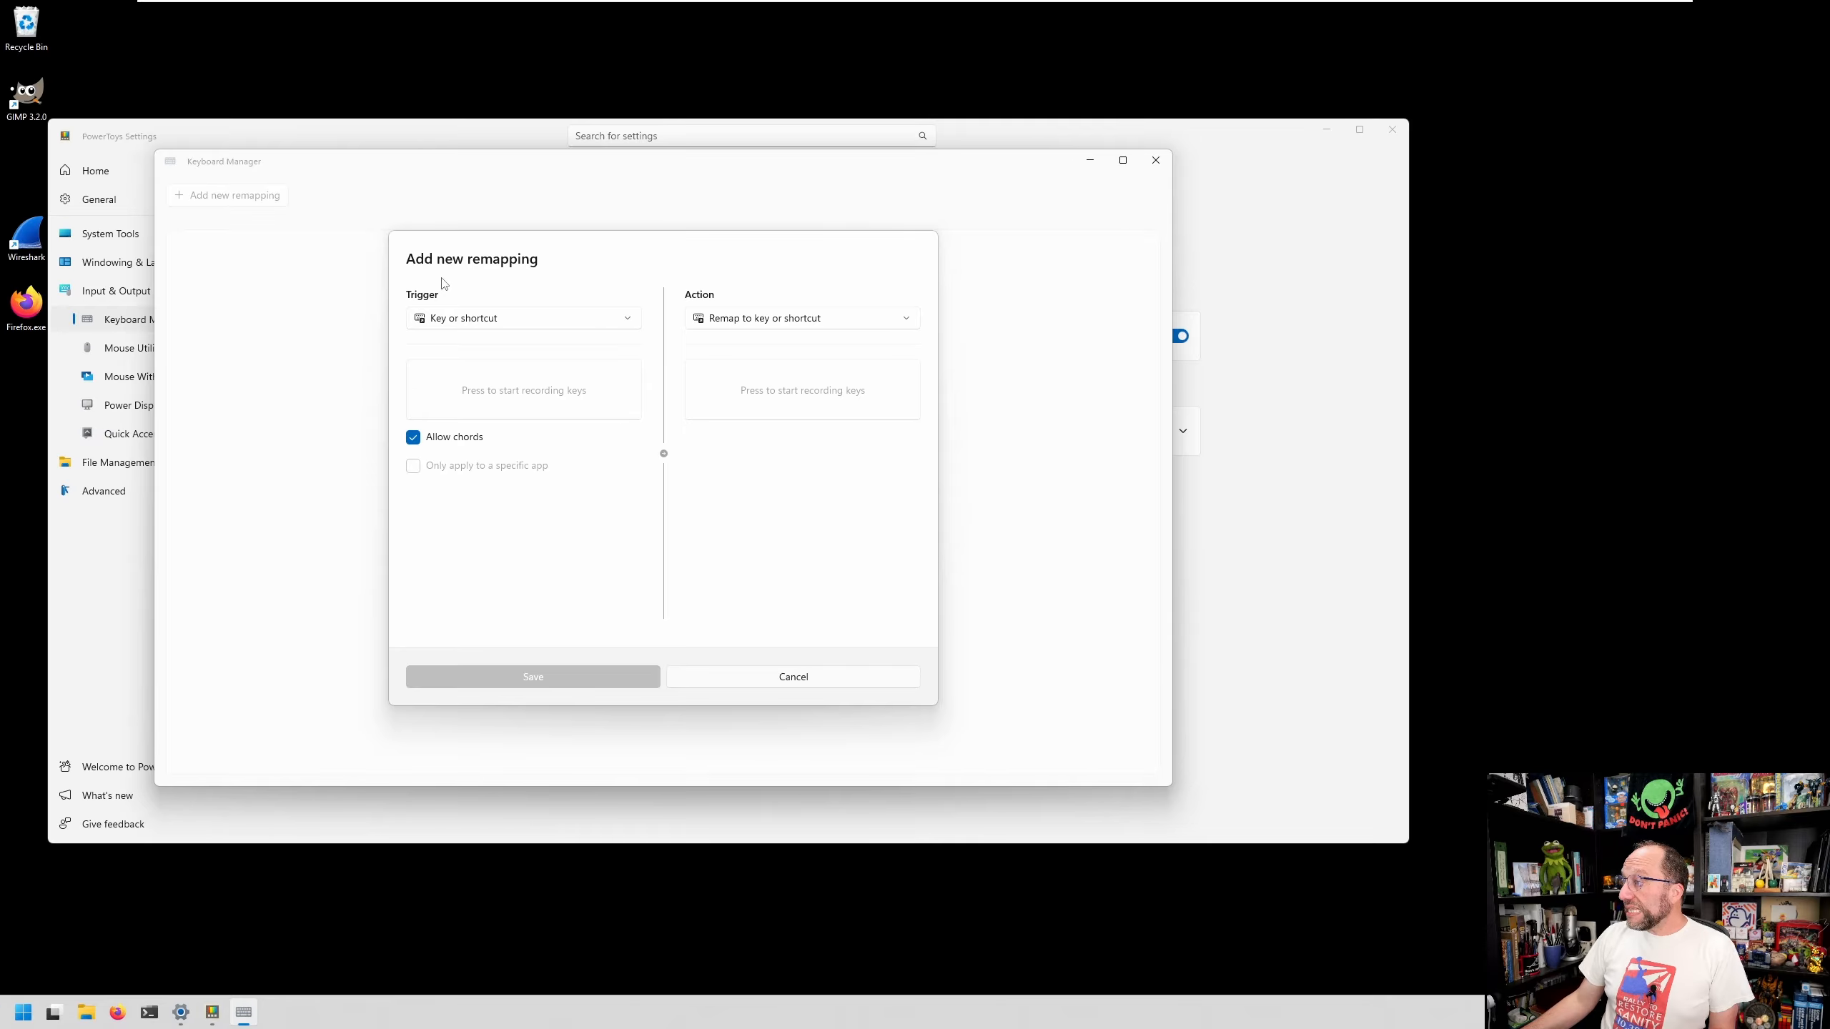
pyautogui.click(508, 393)
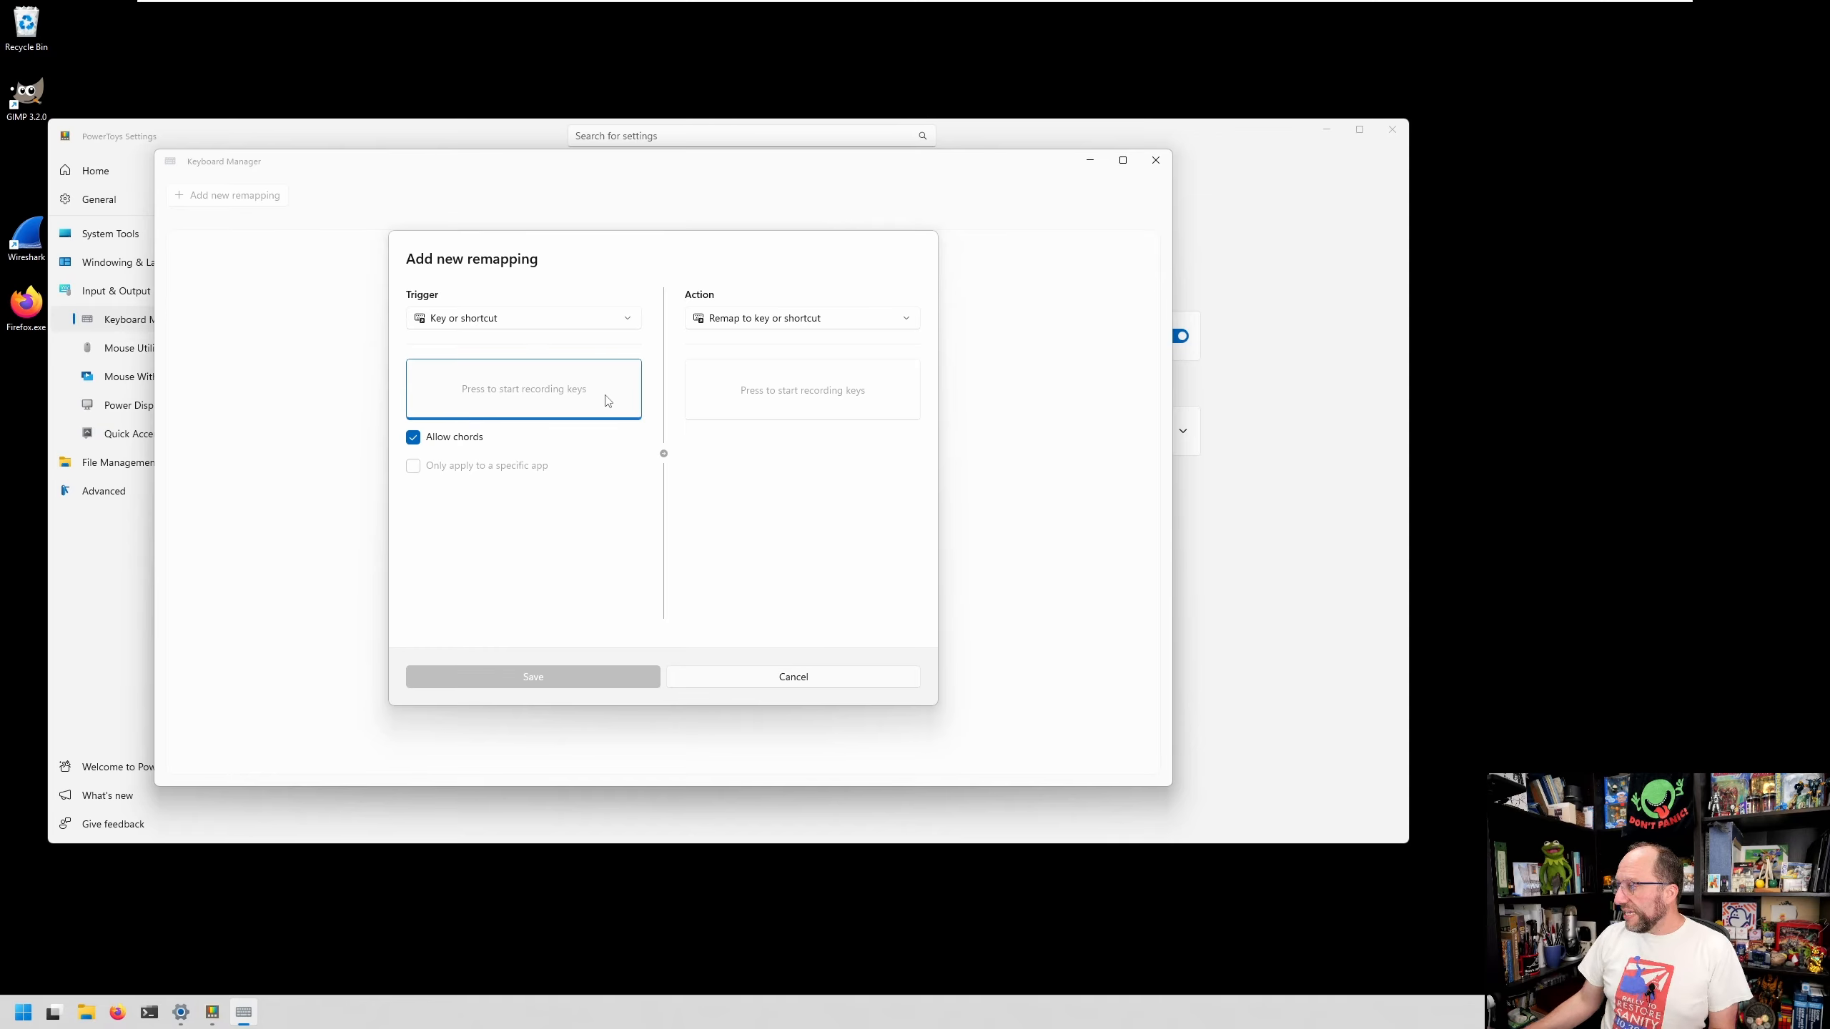
pyautogui.press('super+shift+F23')
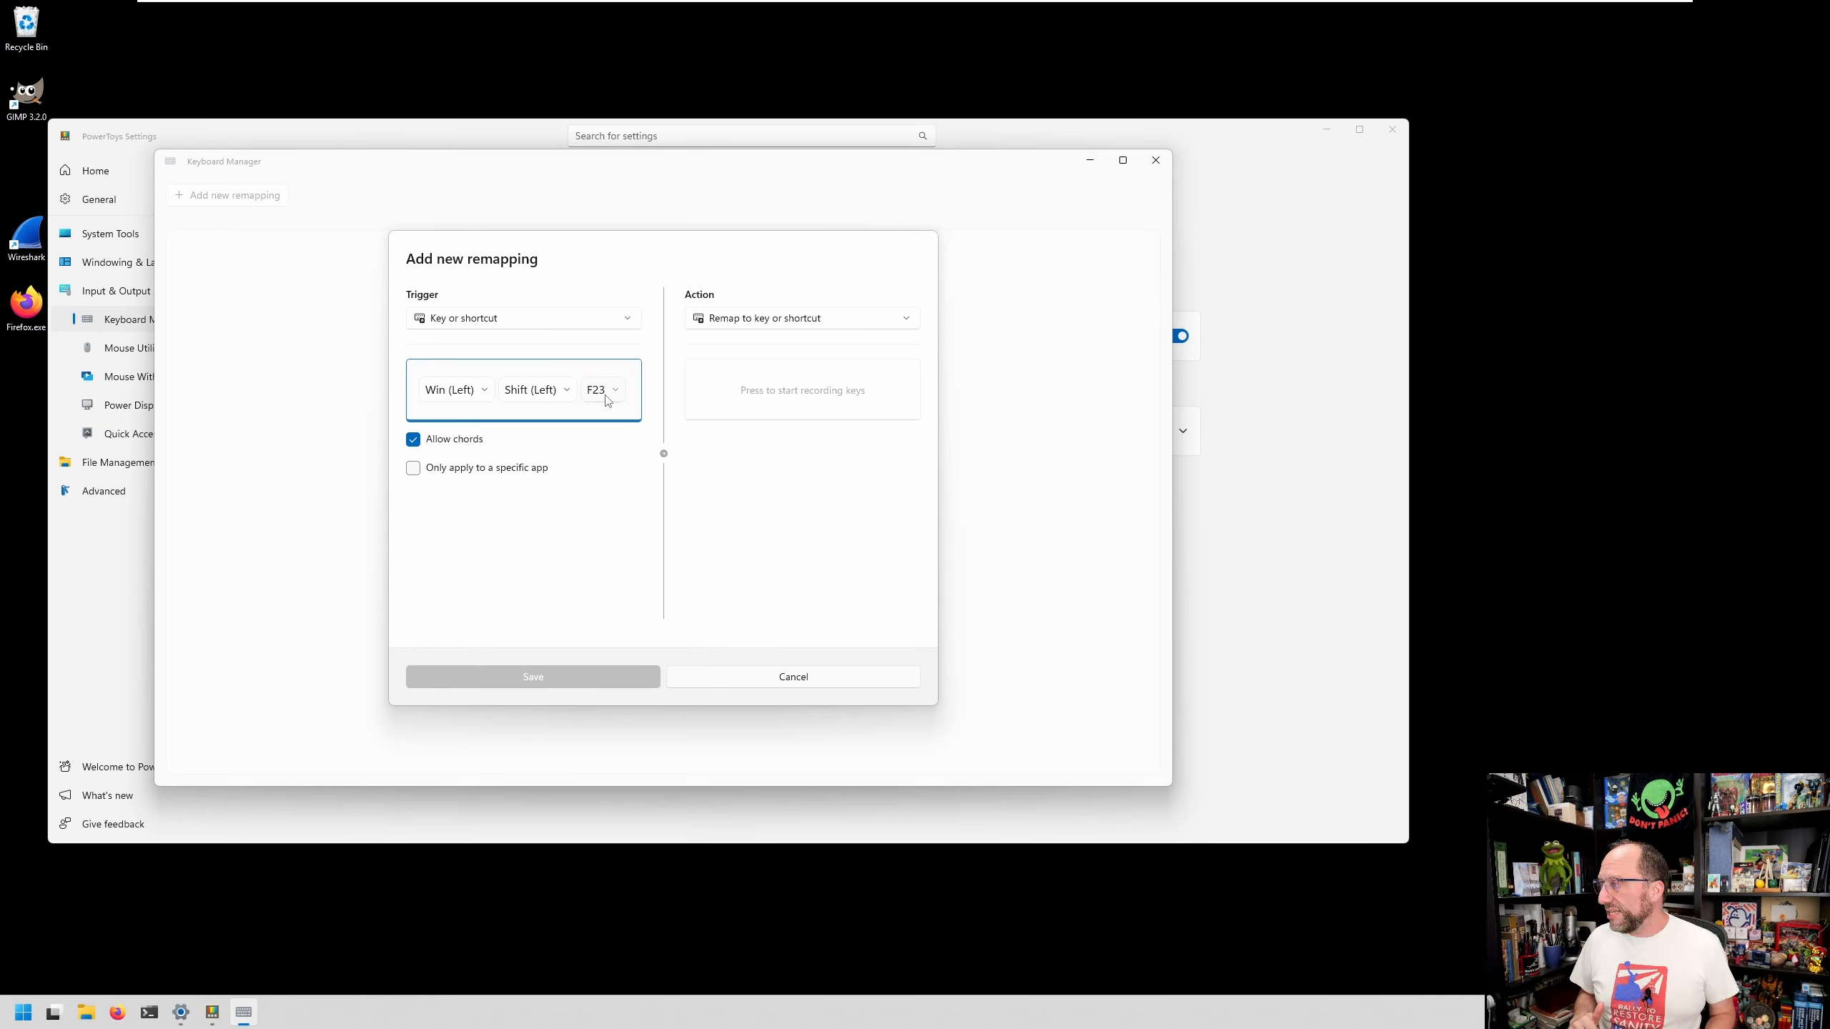
pyautogui.click(808, 385)
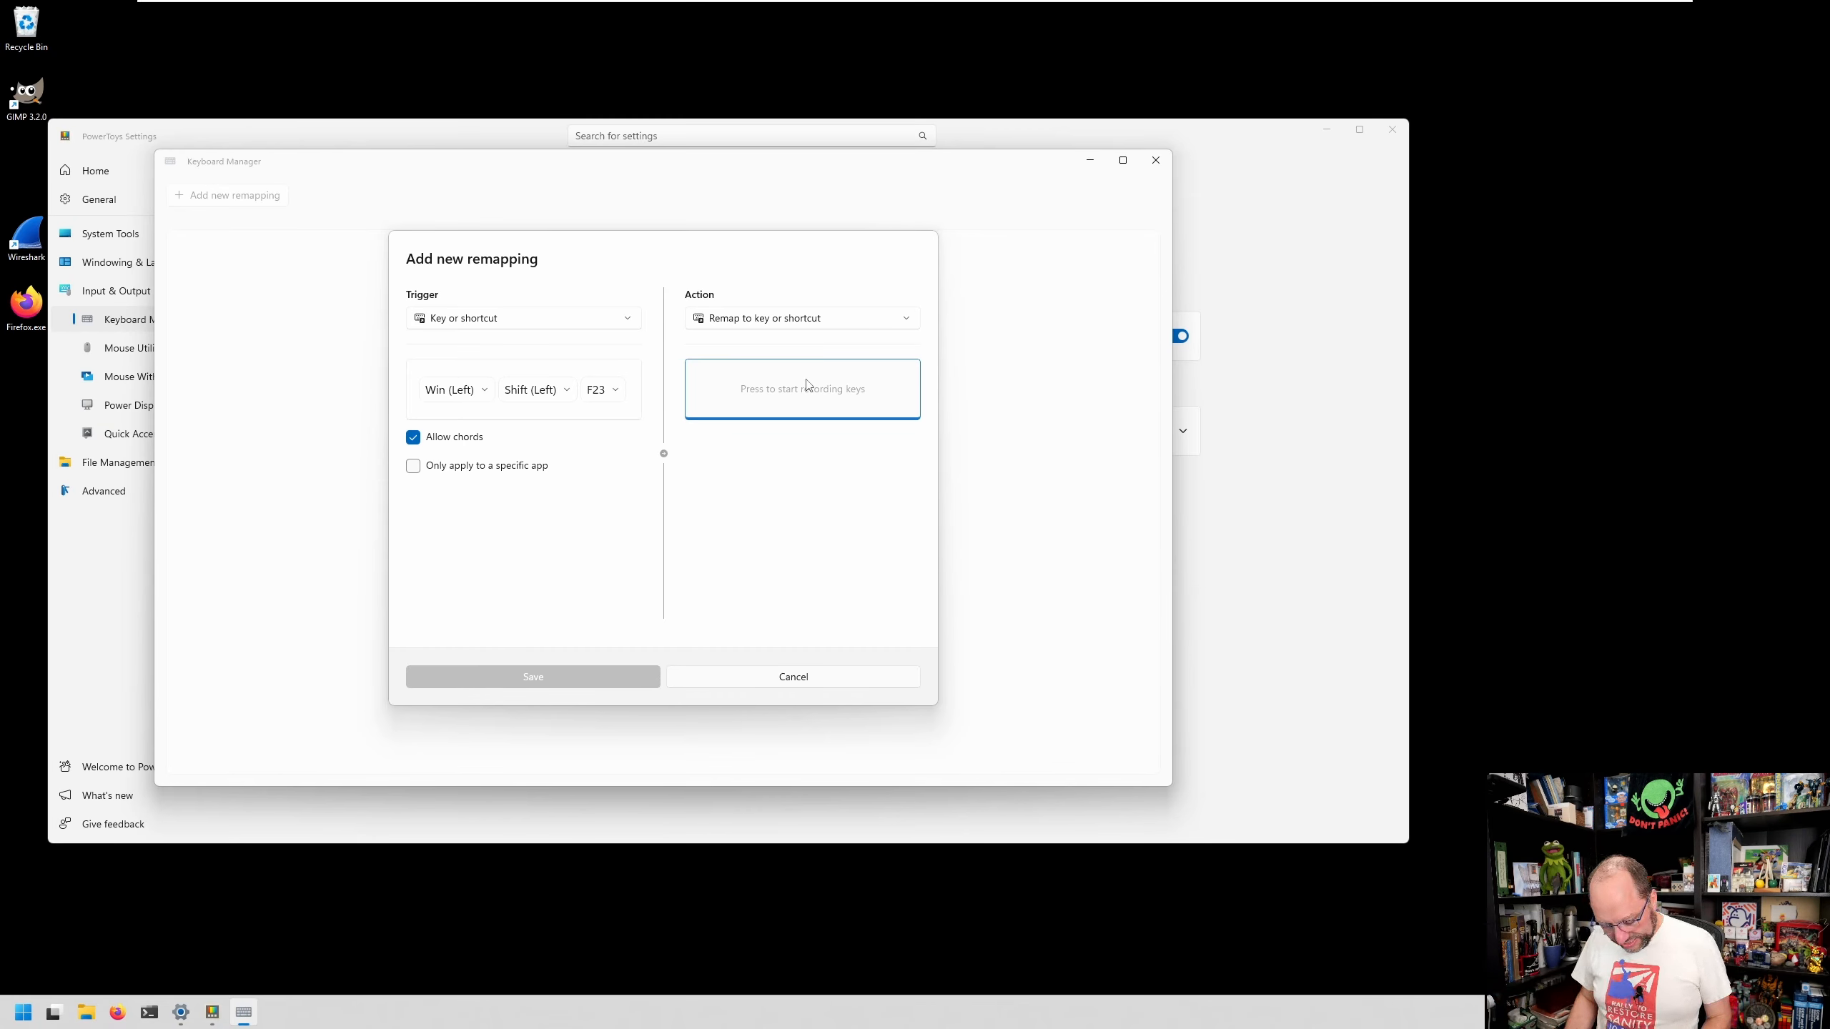
pyautogui.press('Print')
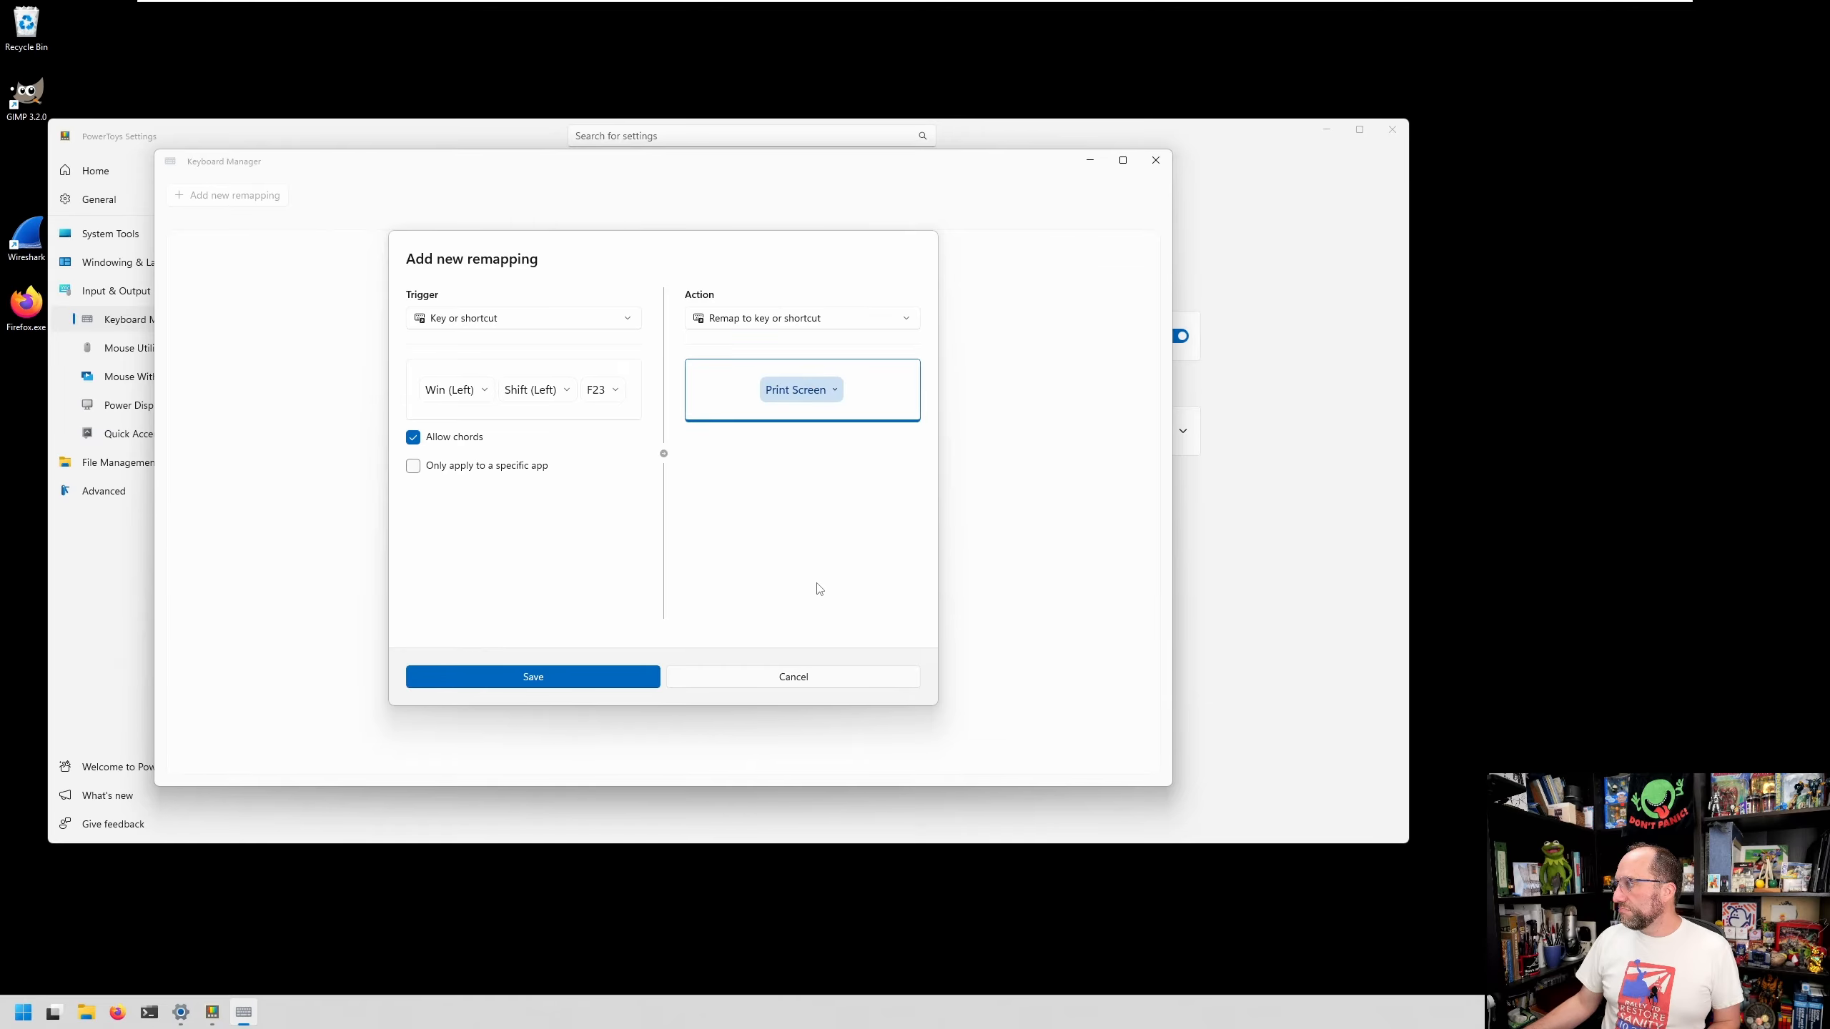
pyautogui.click(569, 687)
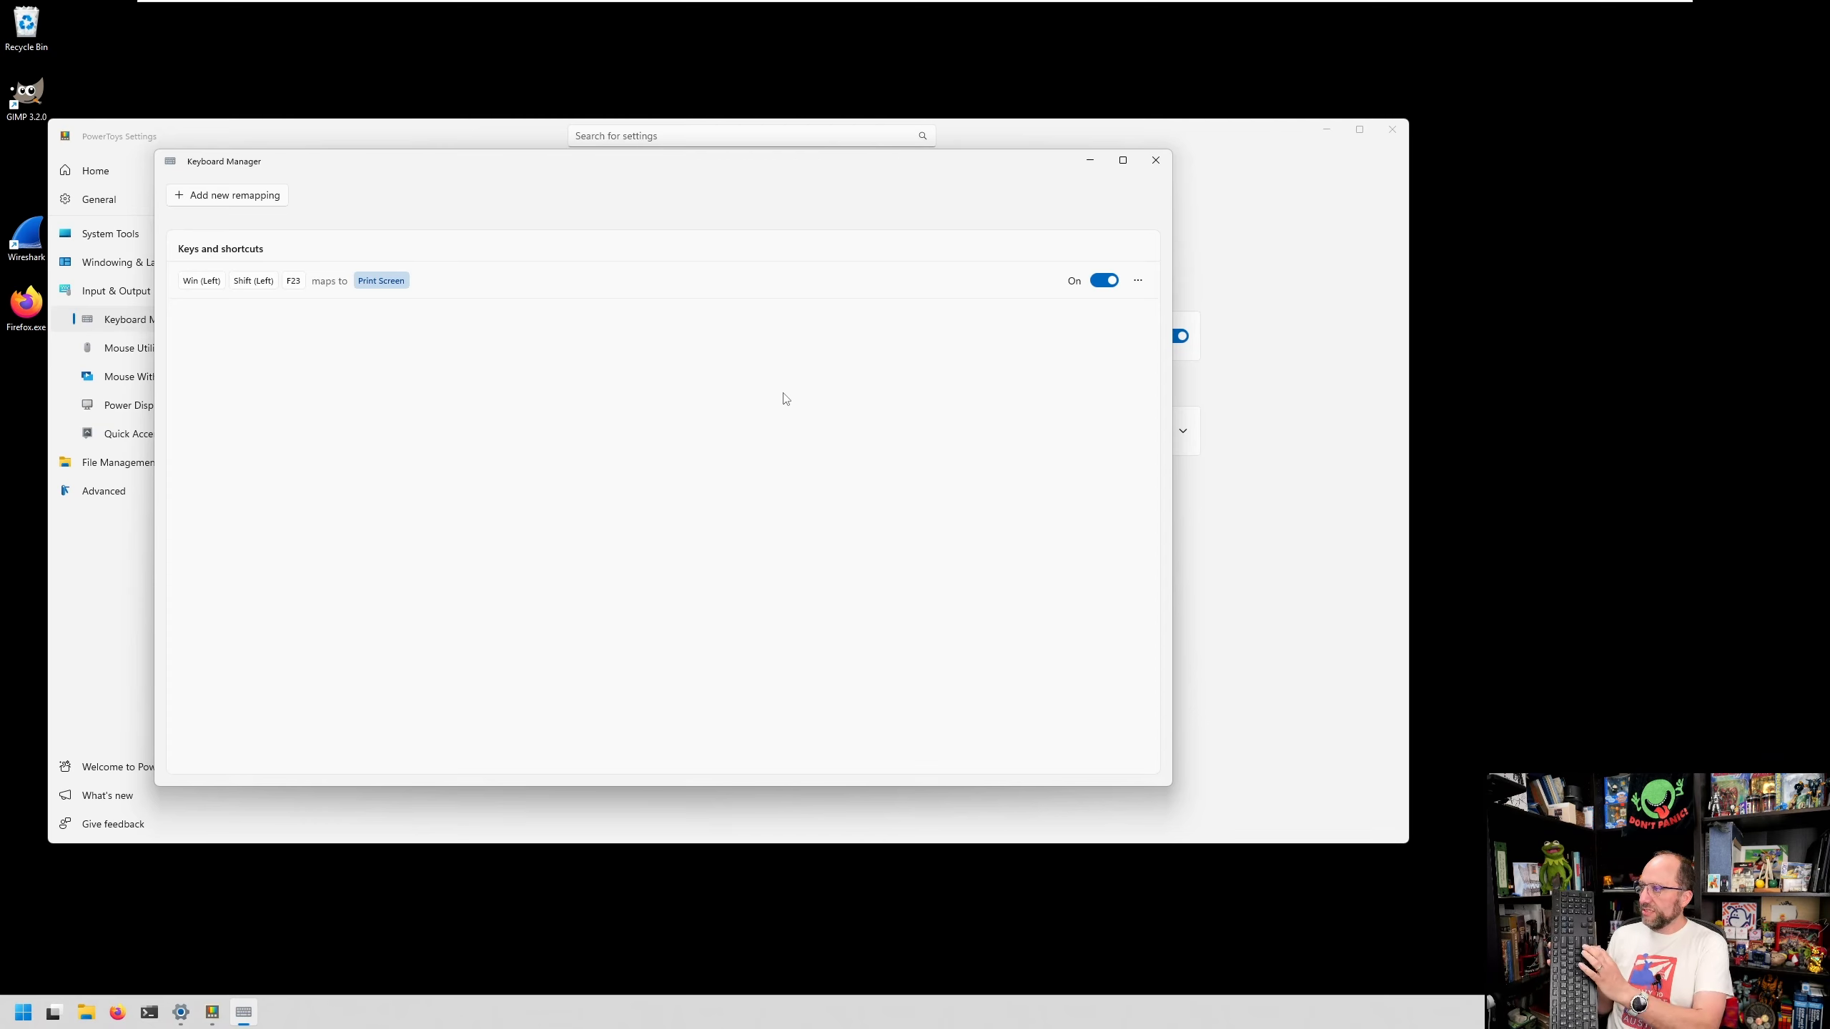
# - Trigger the Win+Shift+F23 shortcut to test the remapping, then dismiss the capture
pyautogui.press('super+shift+F23')
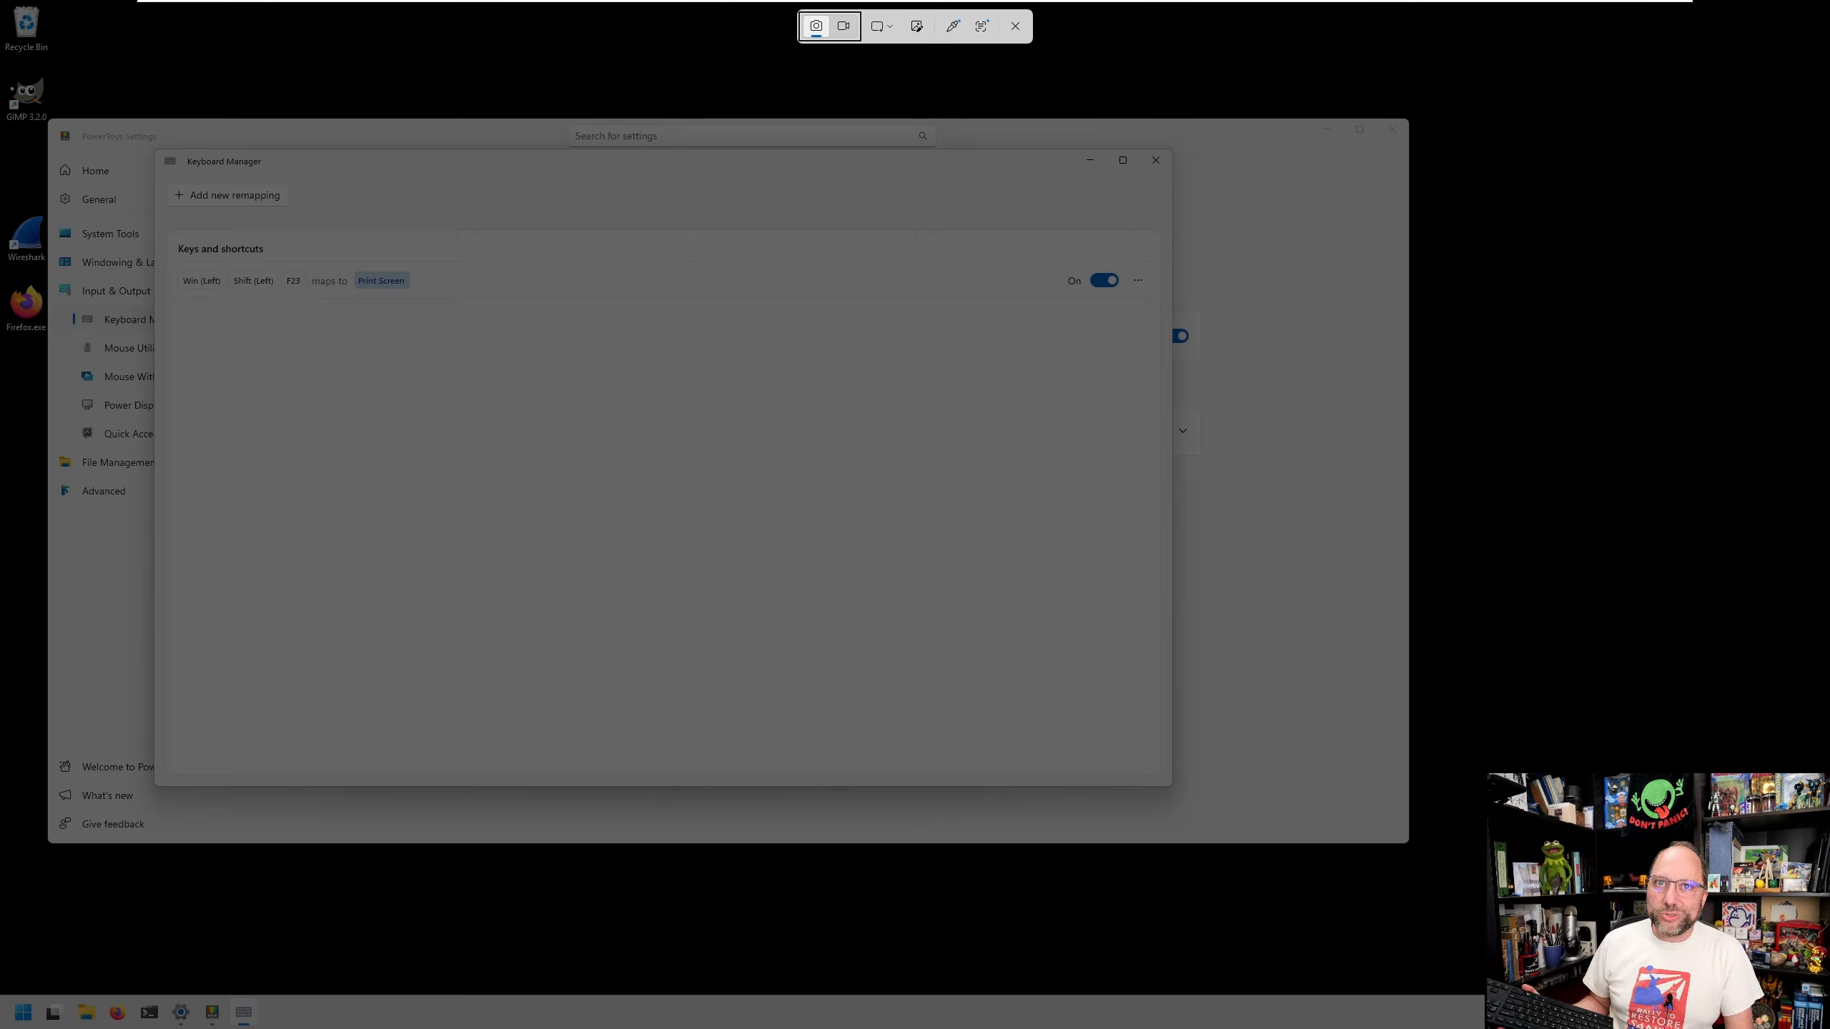
pyautogui.press('Escape')
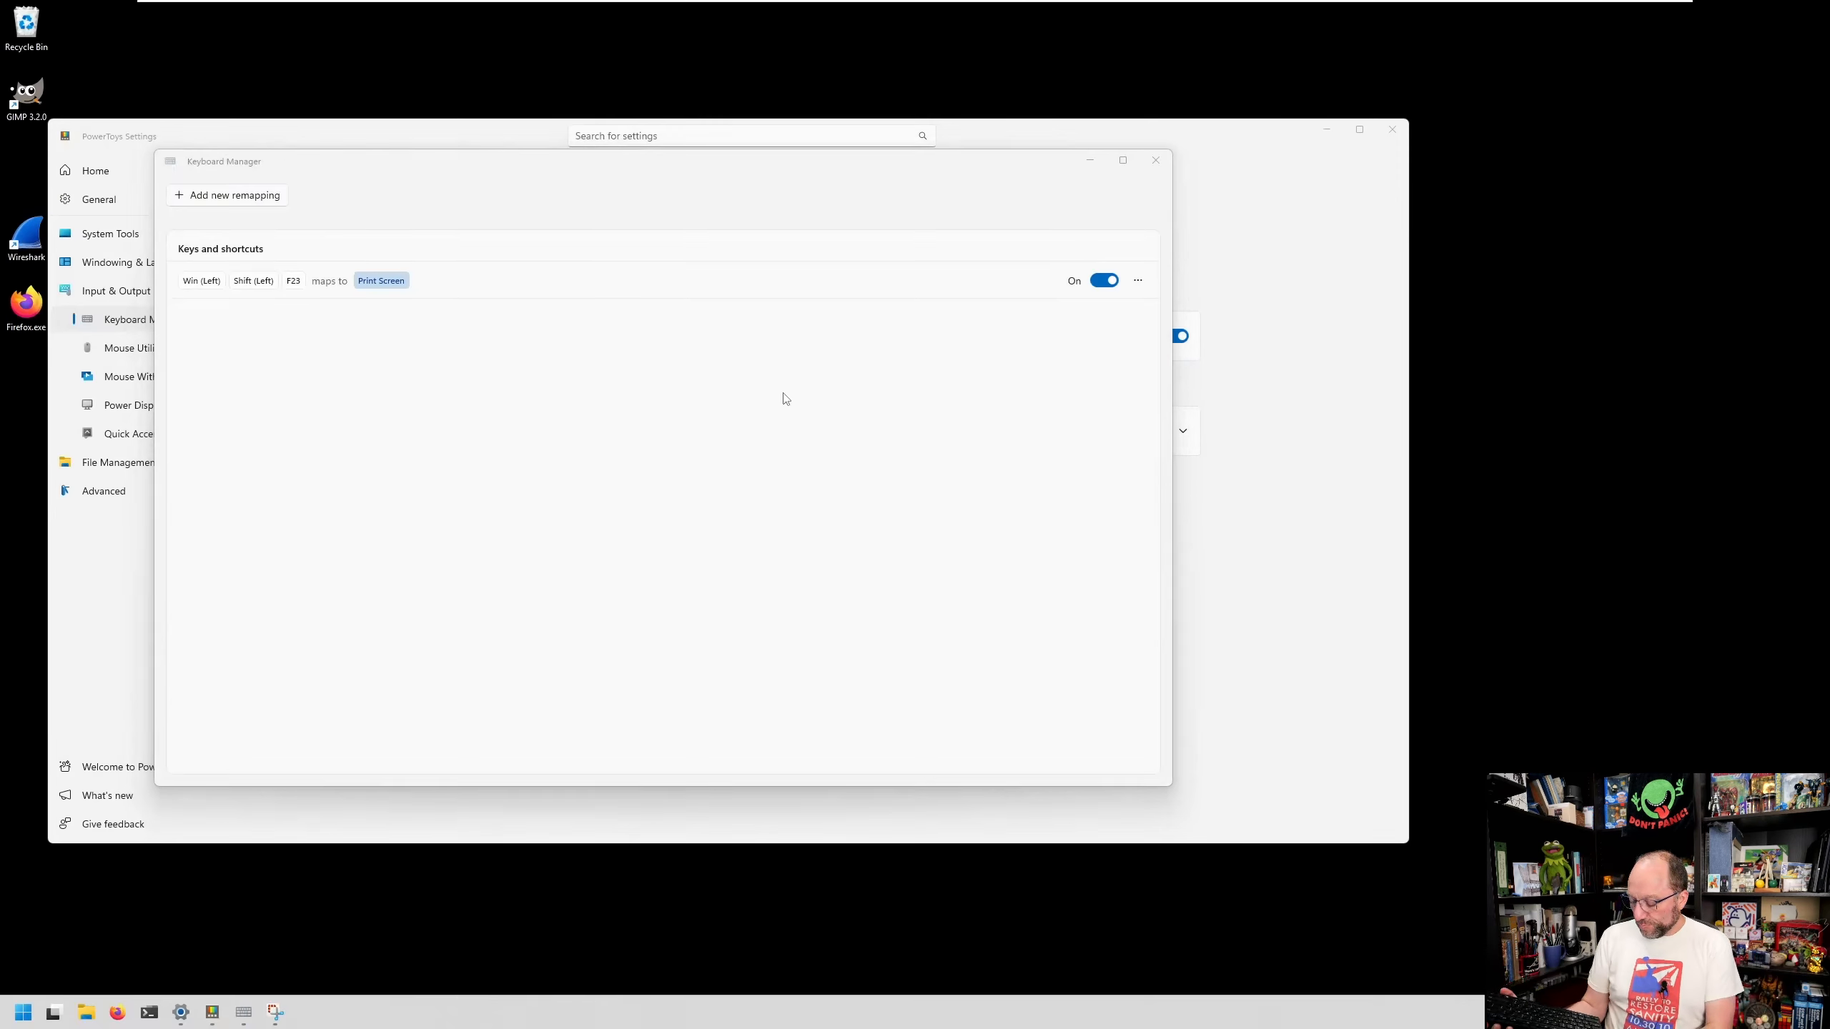
# - Delete the Print Screen remapping
pyautogui.click(1138, 281)
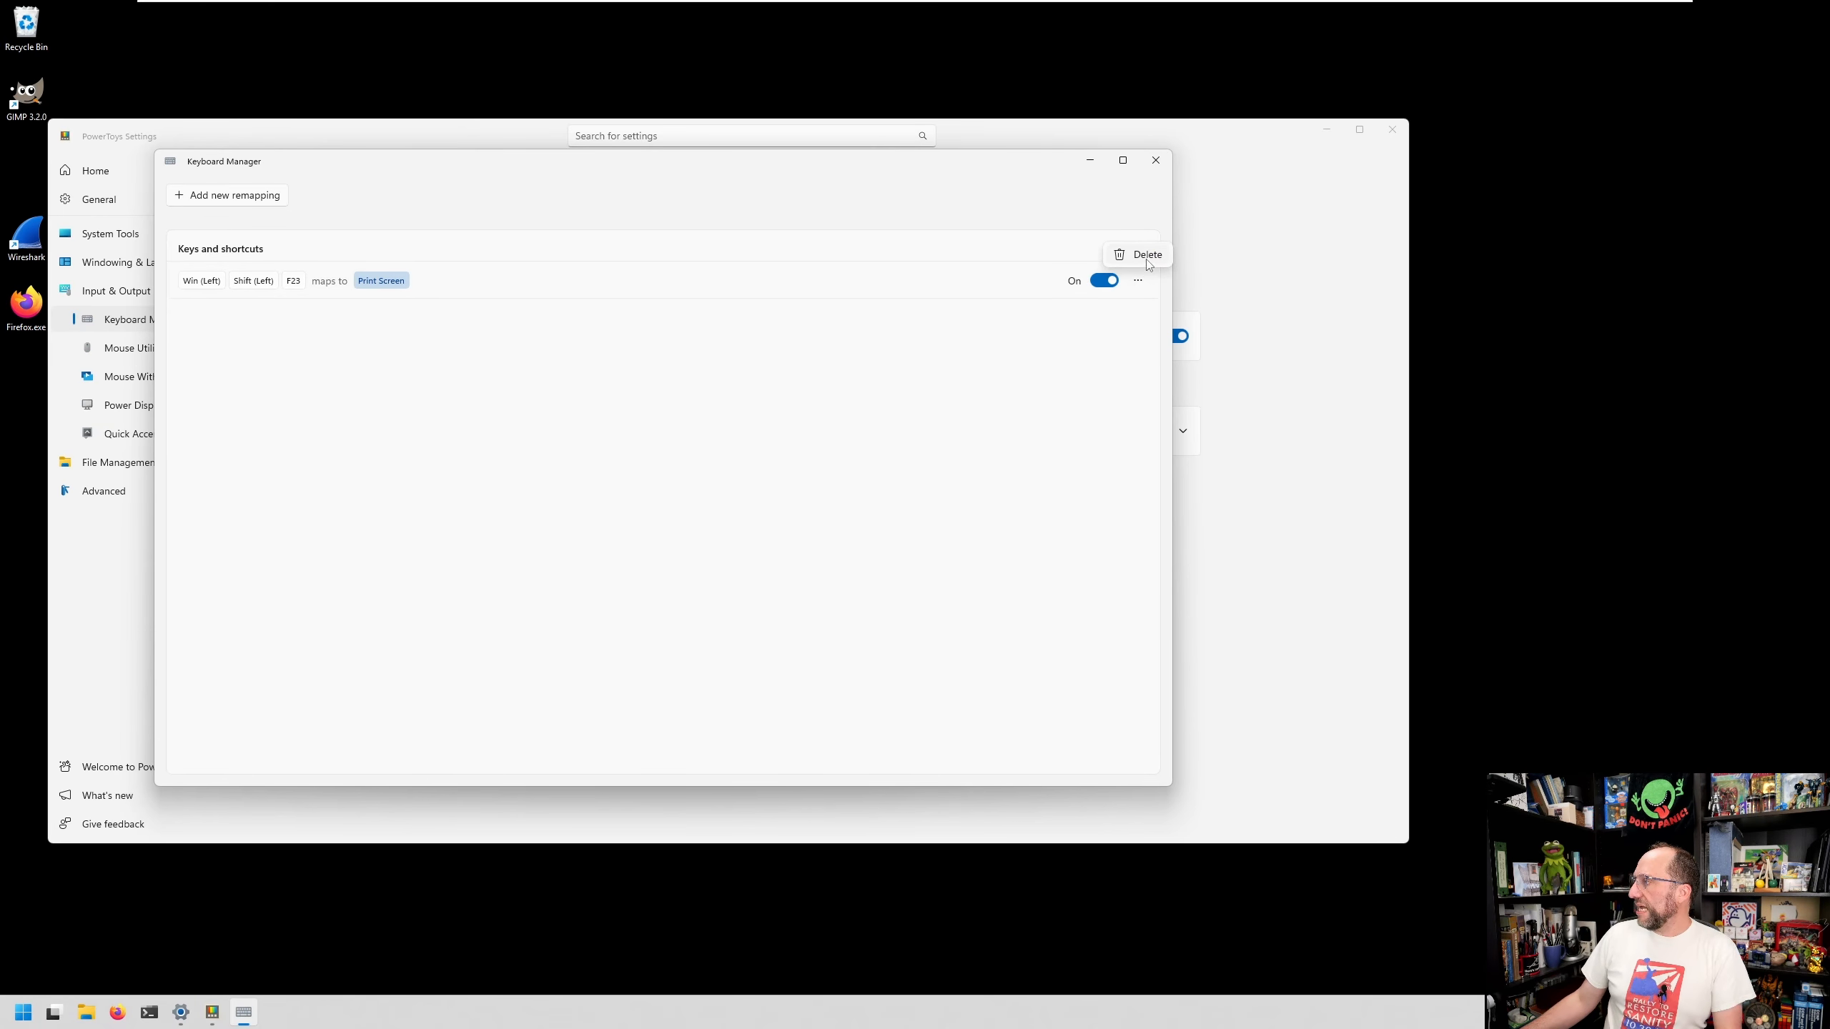
pyautogui.click(1147, 258)
pyautogui.click(599, 509)
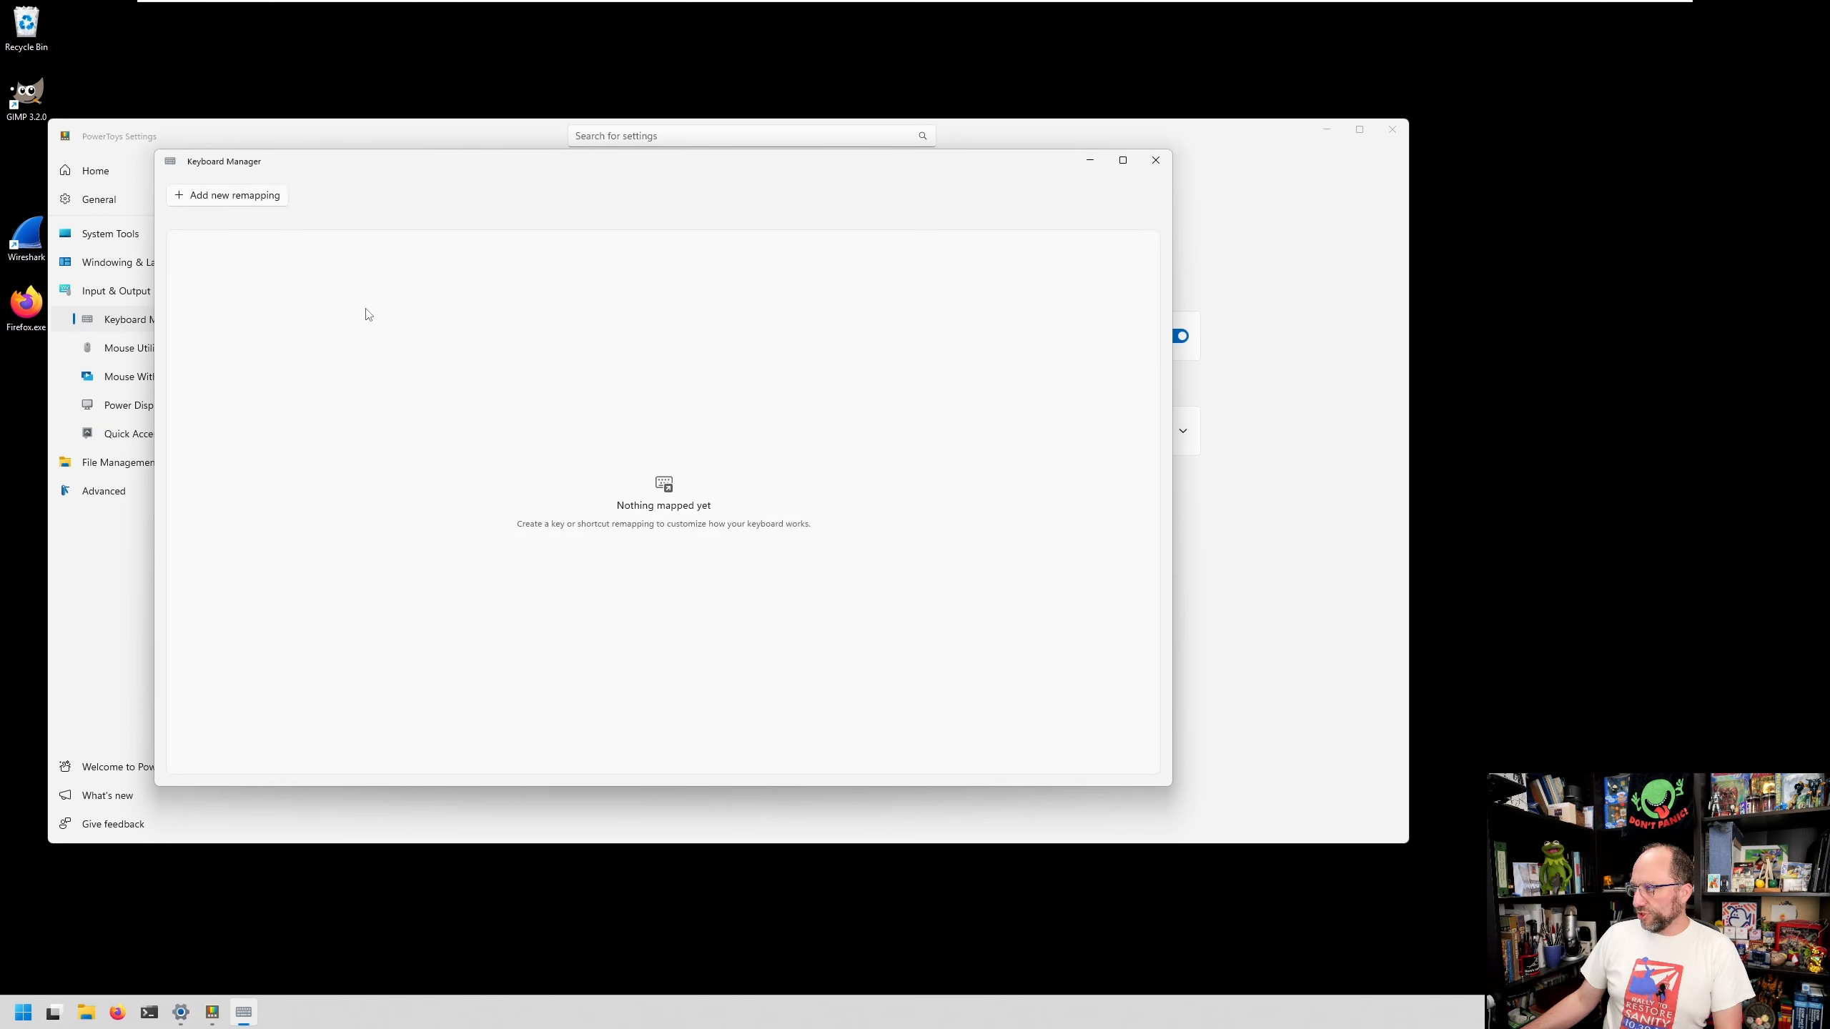
# - Add and save a remapping of Win (Left) + Shift (Left) + F23 to Win (Left) + Alt (Left) + Space
pyautogui.click(254, 196)
pyautogui.click(507, 391)
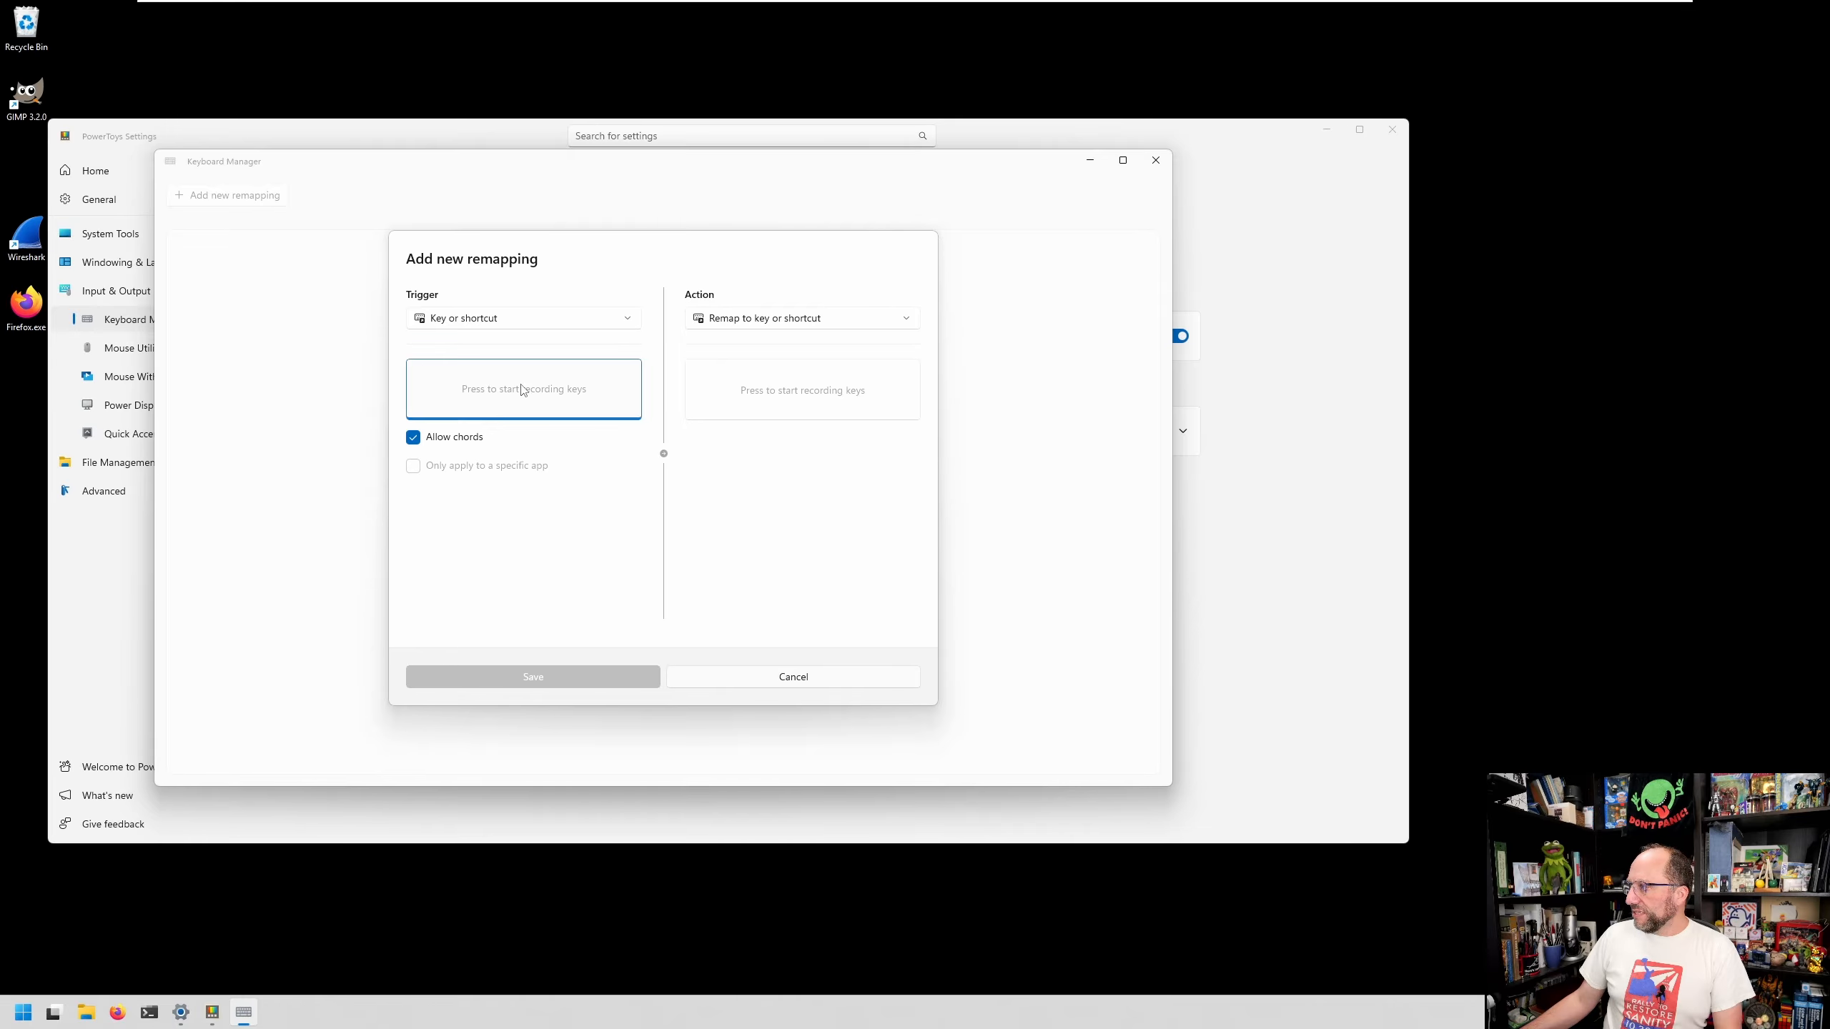
pyautogui.press('super+shift+F23')
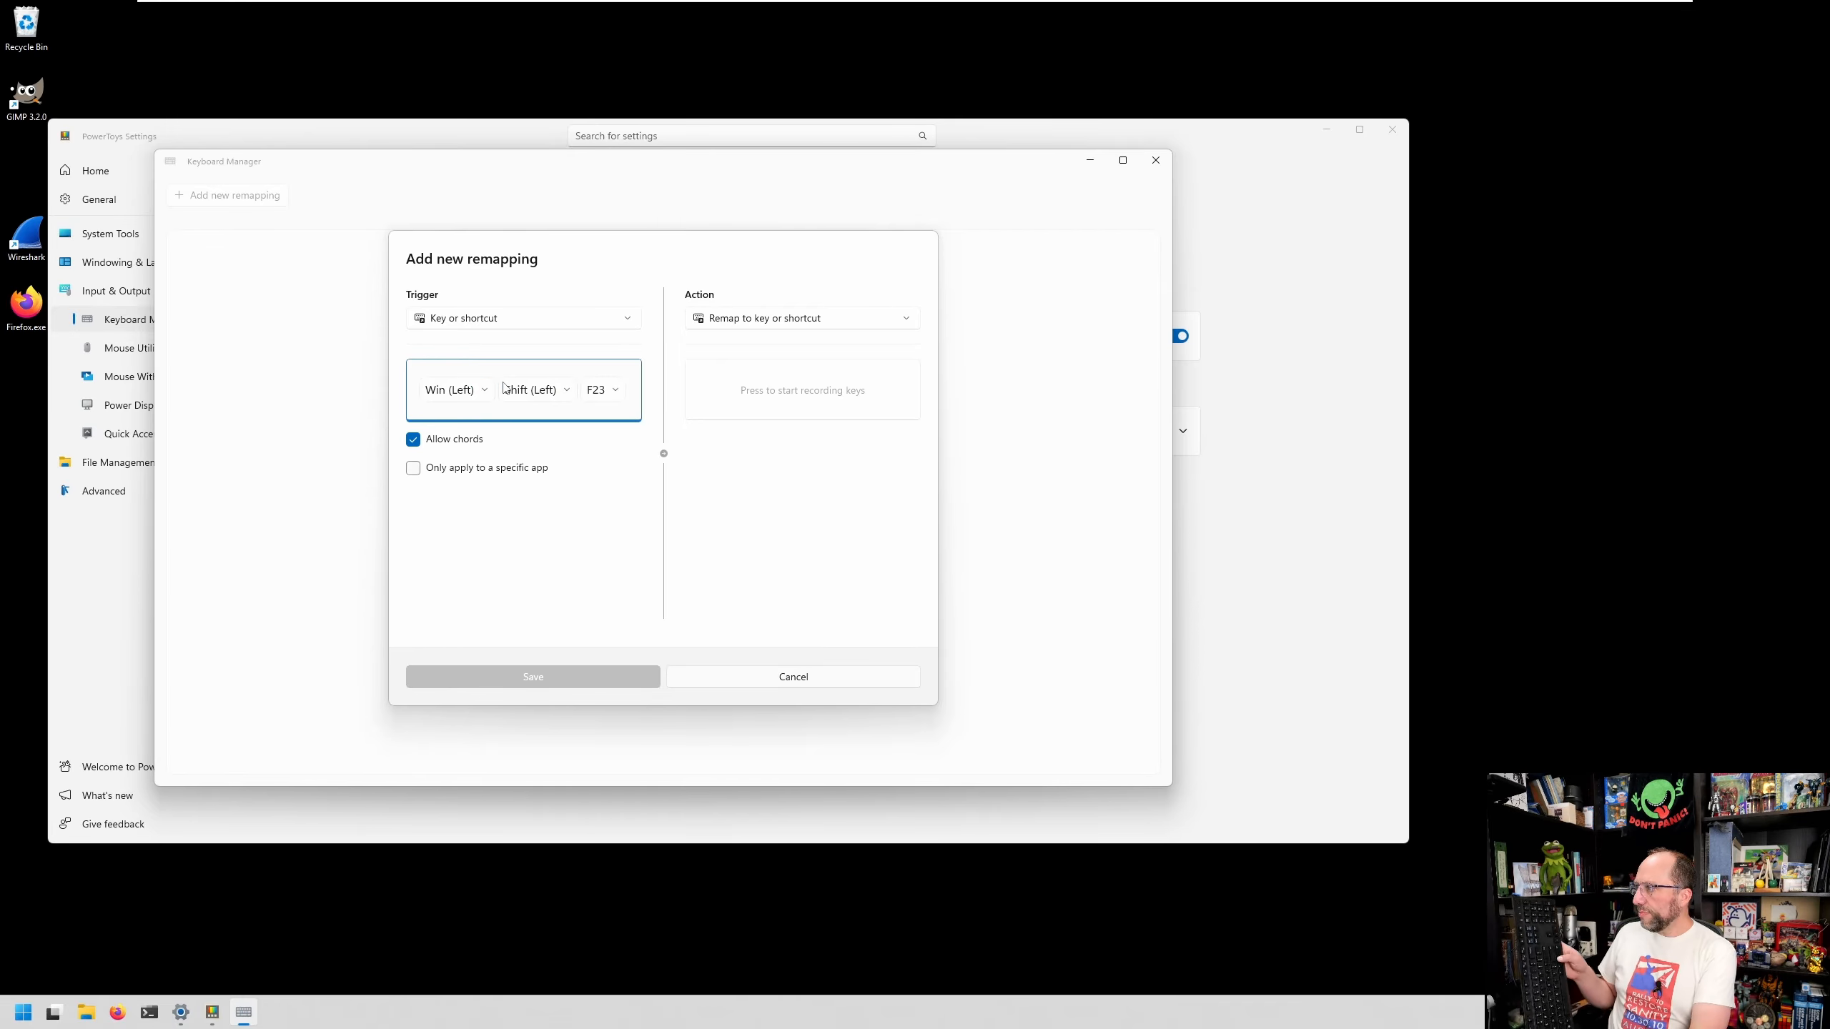
pyautogui.click(775, 396)
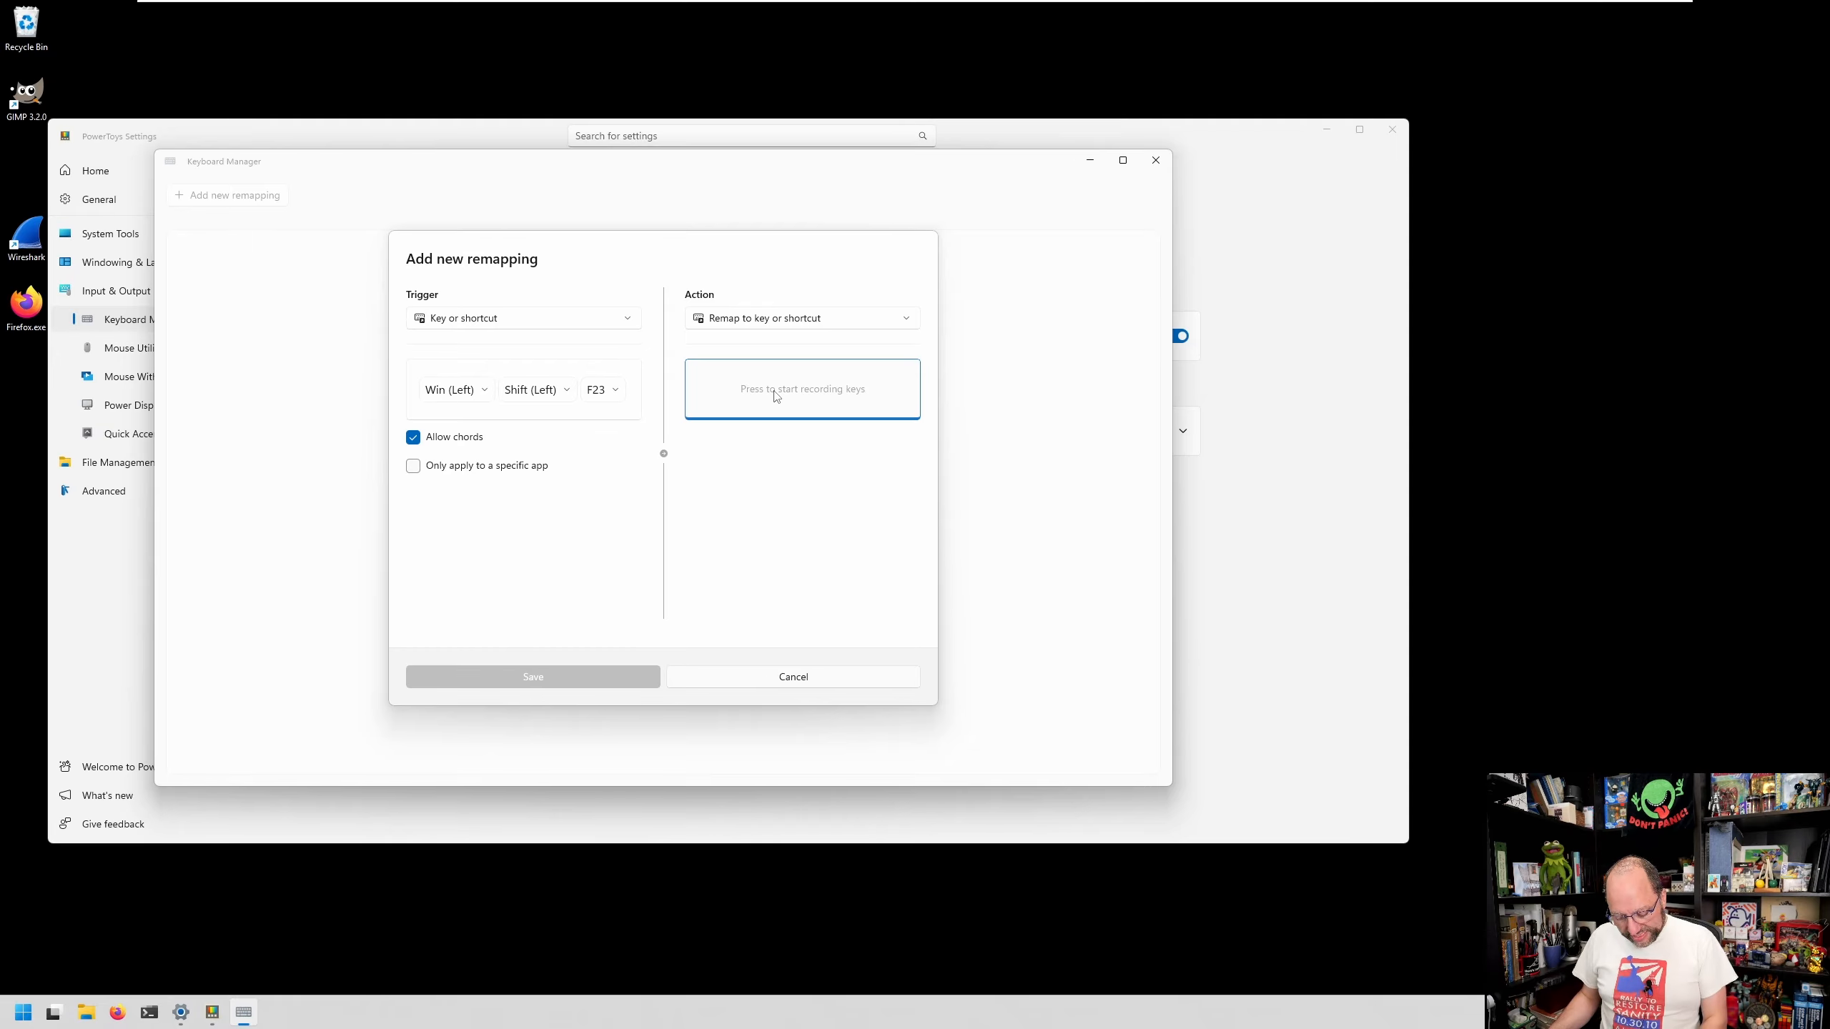
pyautogui.press('super+alt+space')
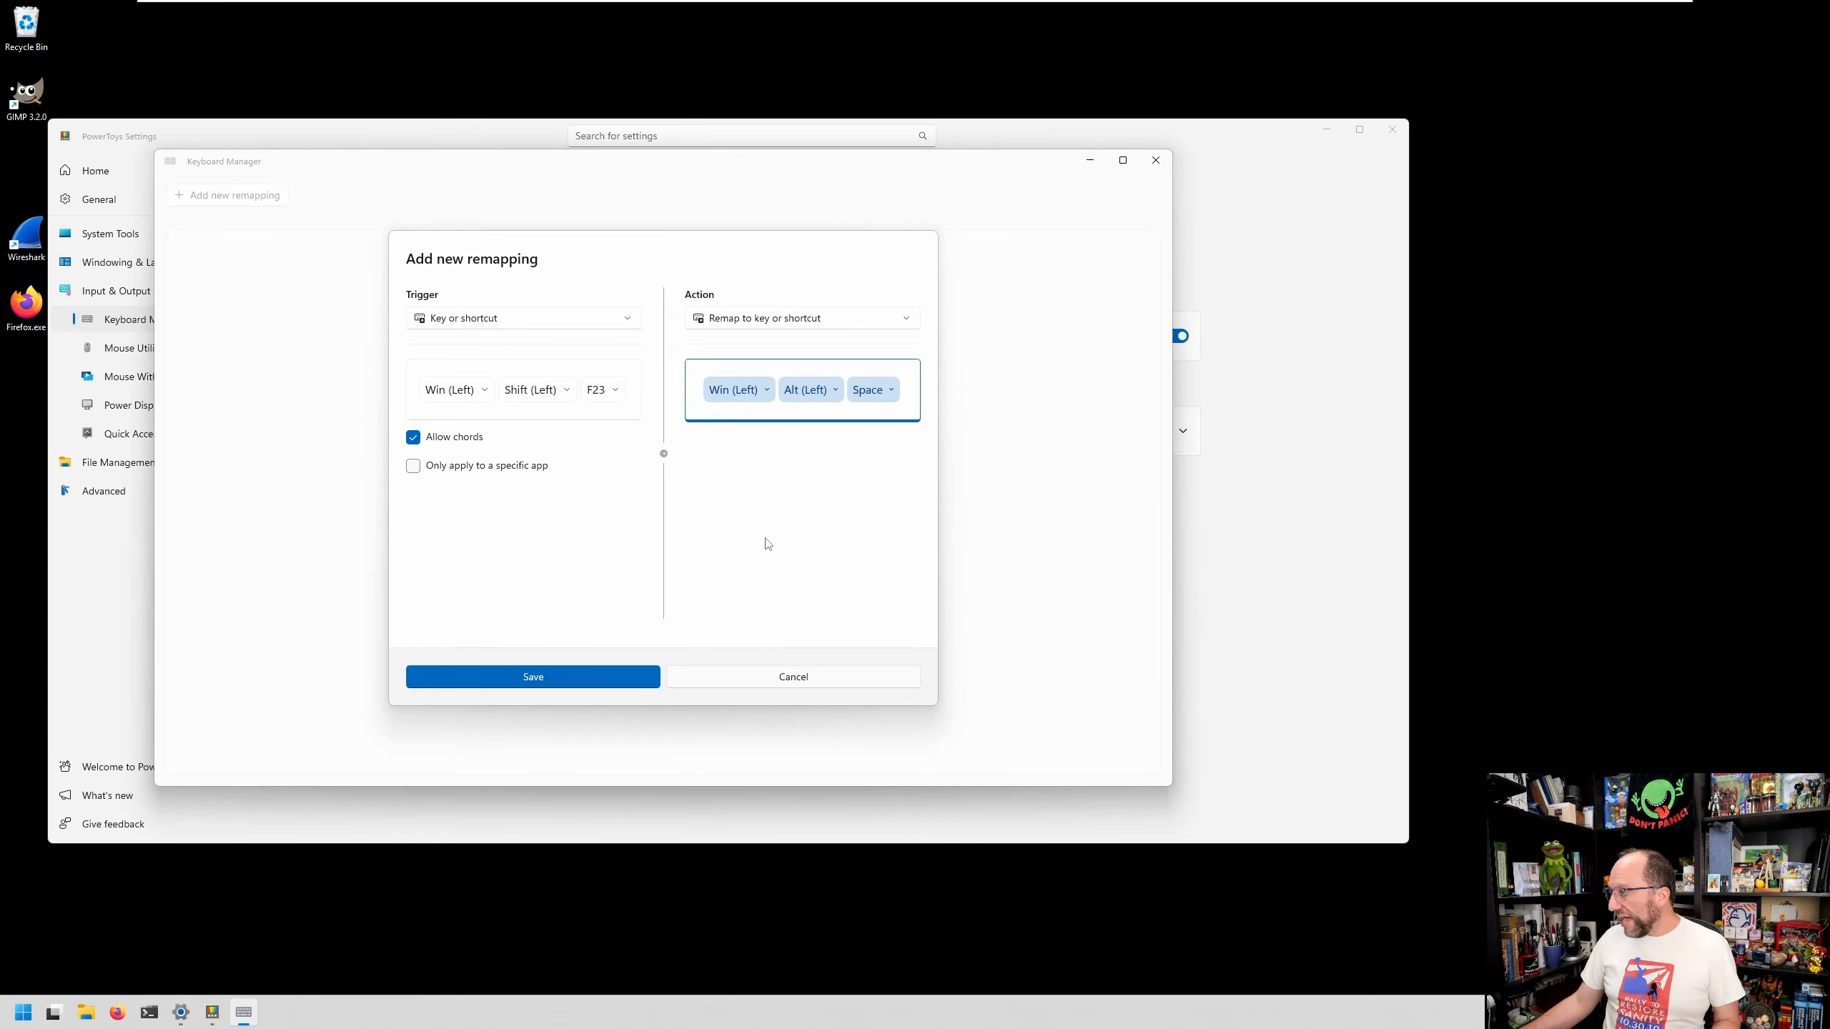
pyautogui.click(530, 681)
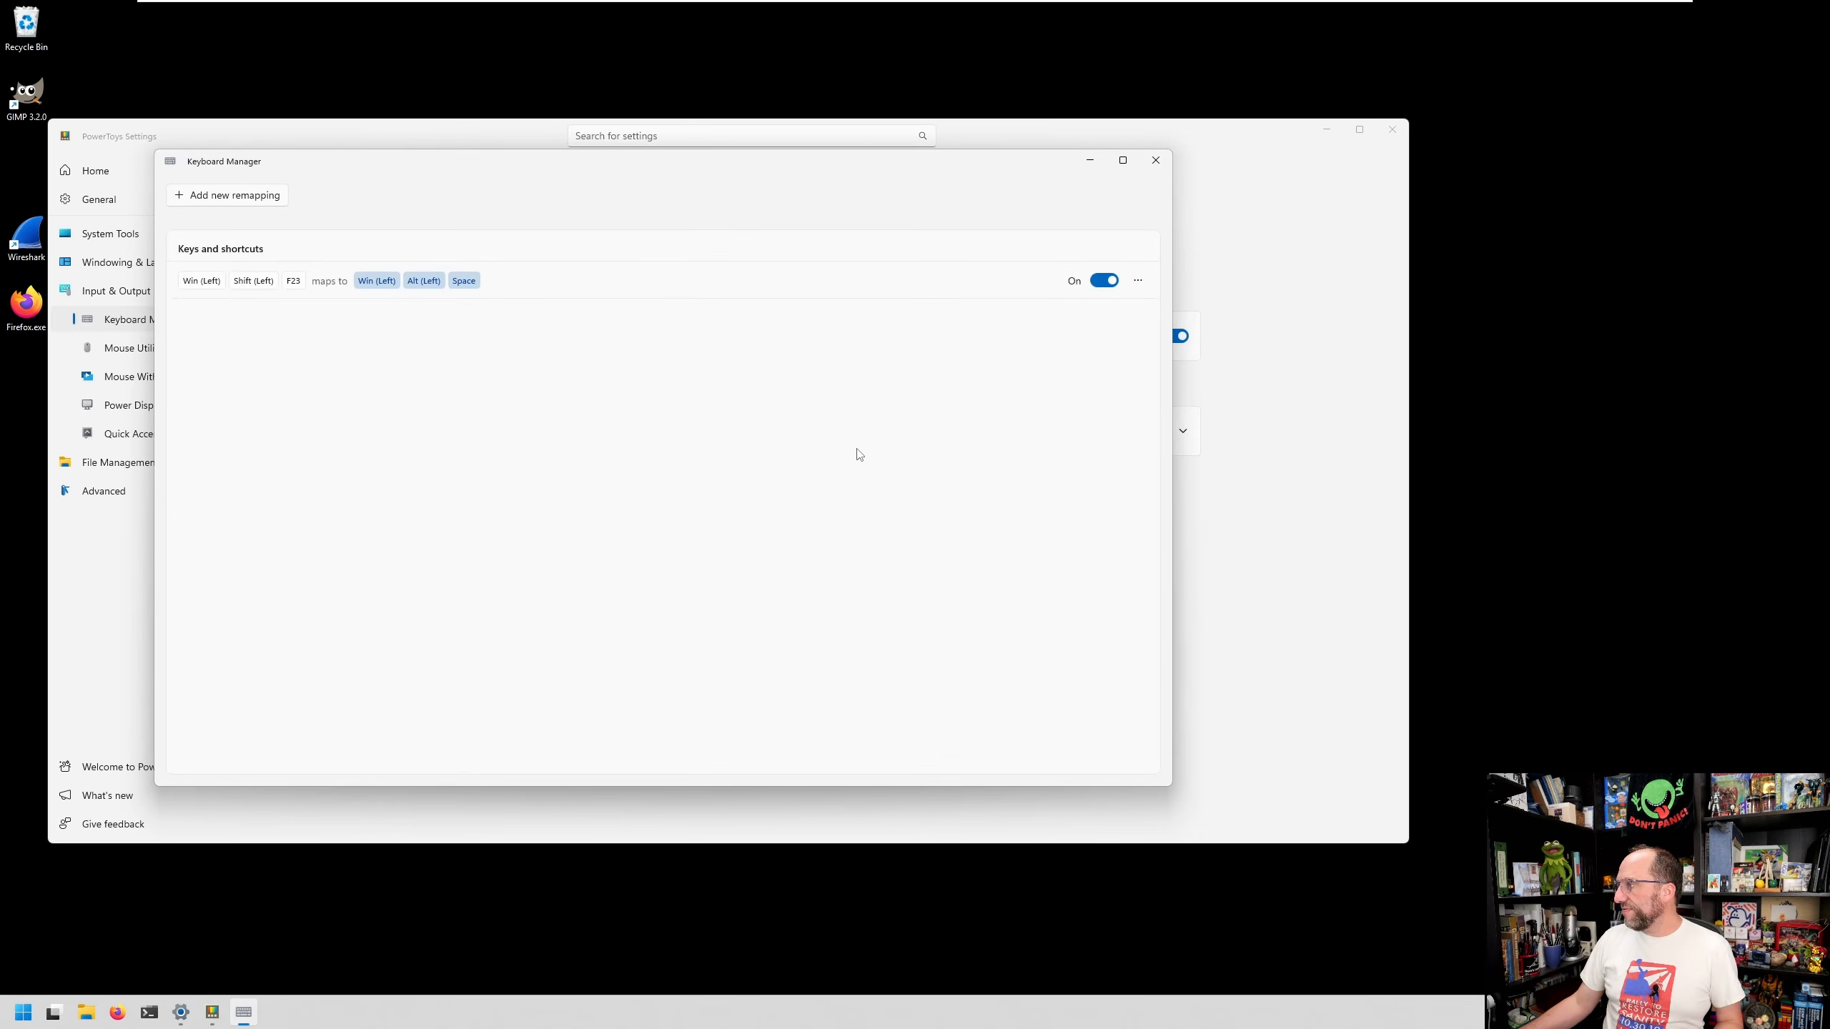
# - Trigger the Win+Shift+F23 shortcut to test the new remapping
pyautogui.press('super+shift+F23')
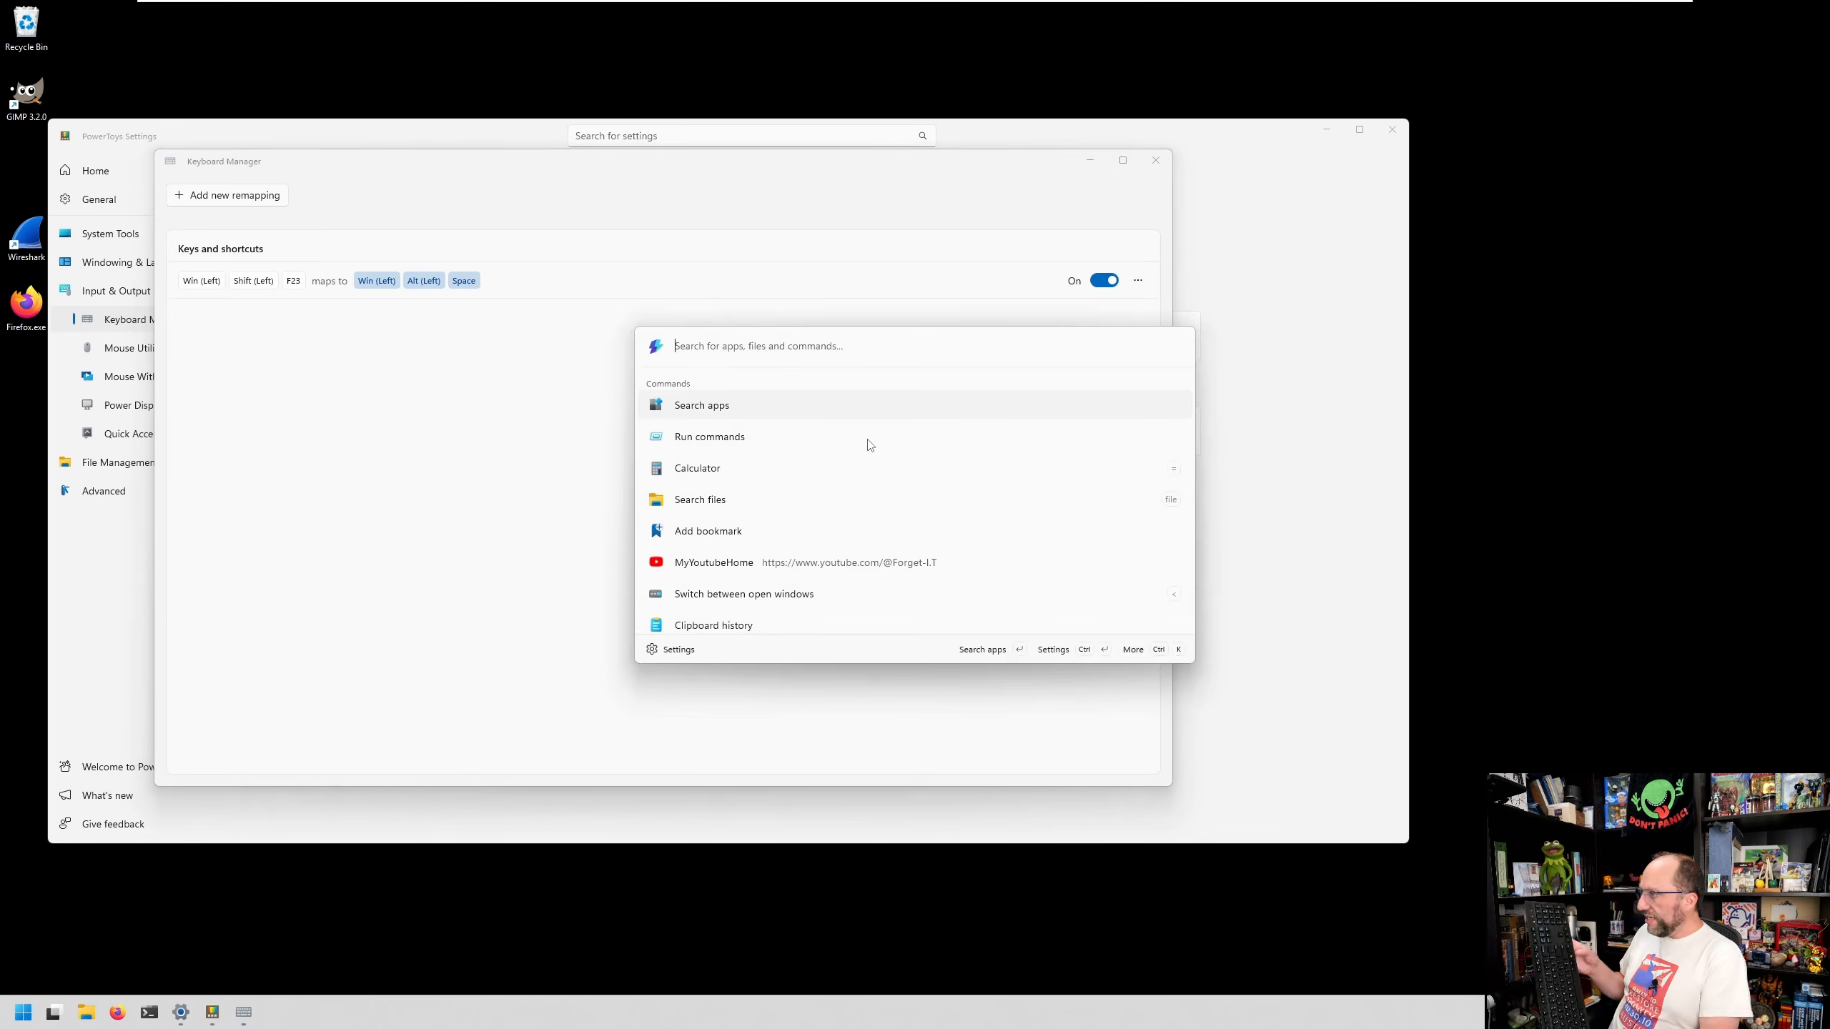